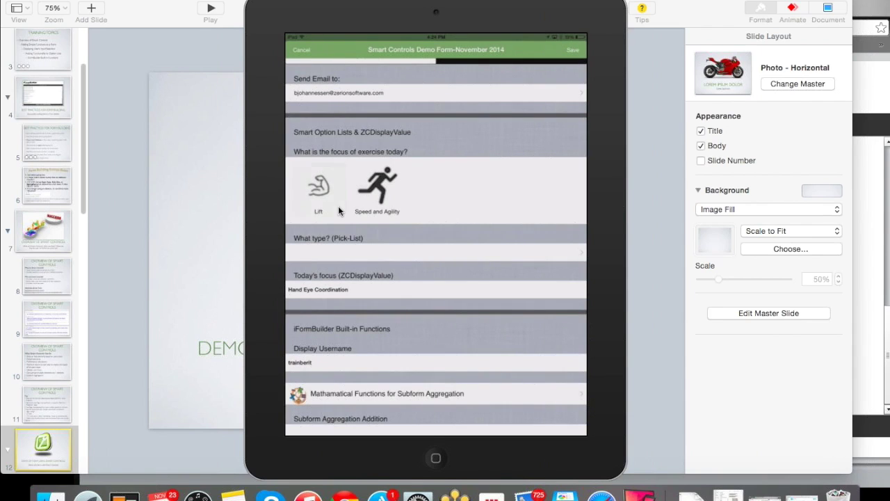
- Choose Lift as the focus of exercise in the Smart Controls demo form
click(338, 206)
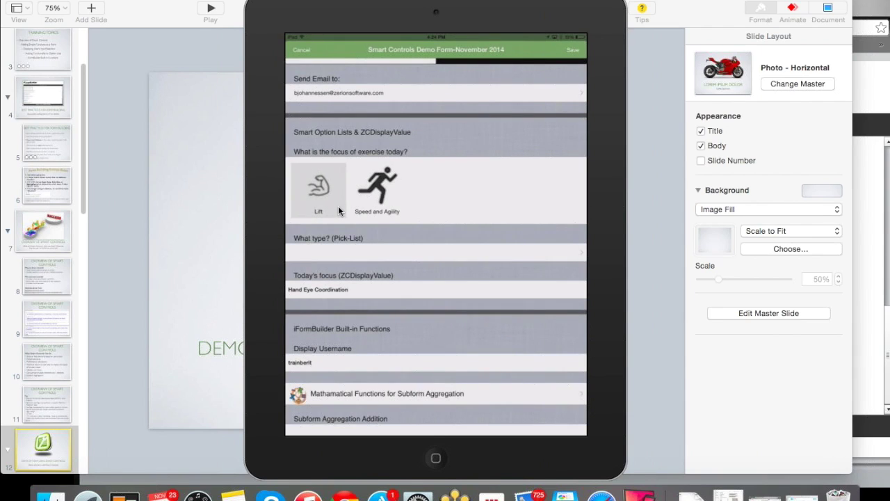
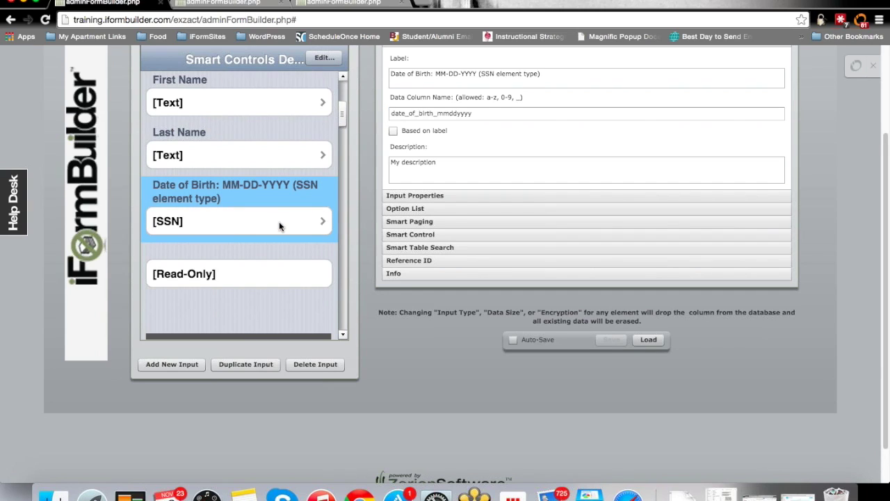
- Review the Date of Birth element's input properties, then examine each part of the read-only element's Dynamic Value formula below it
click(419, 195)
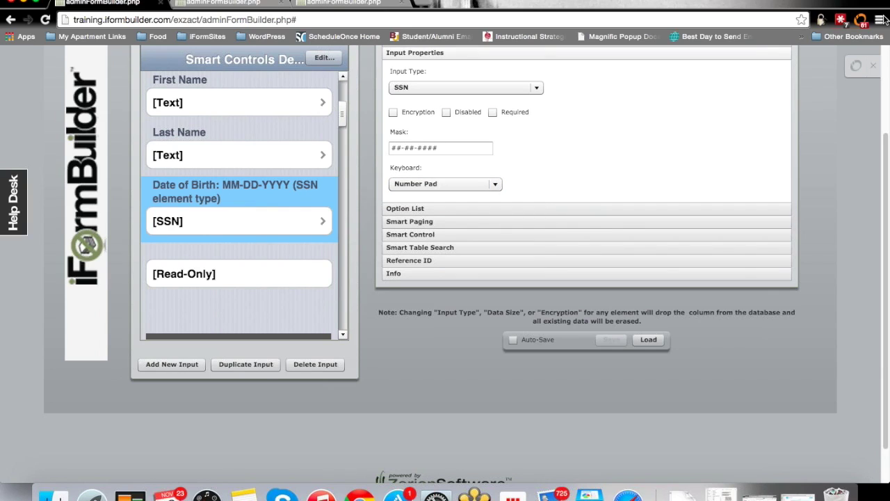
click(284, 265)
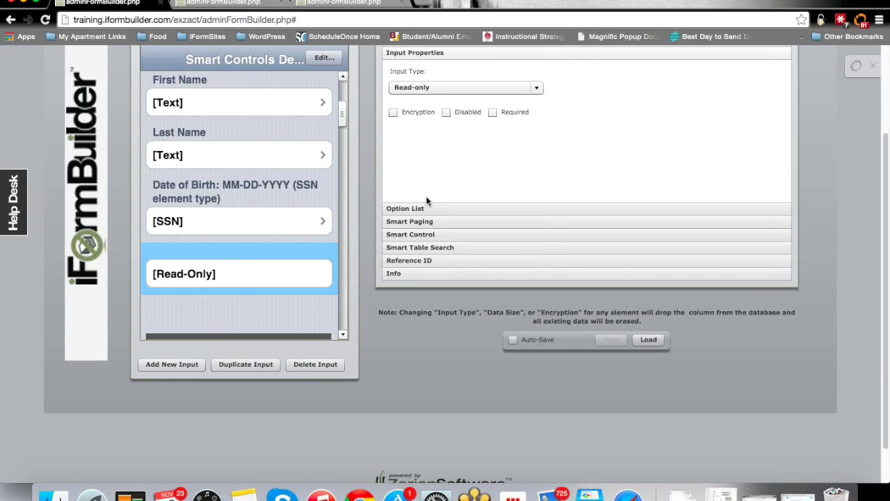
click(429, 234)
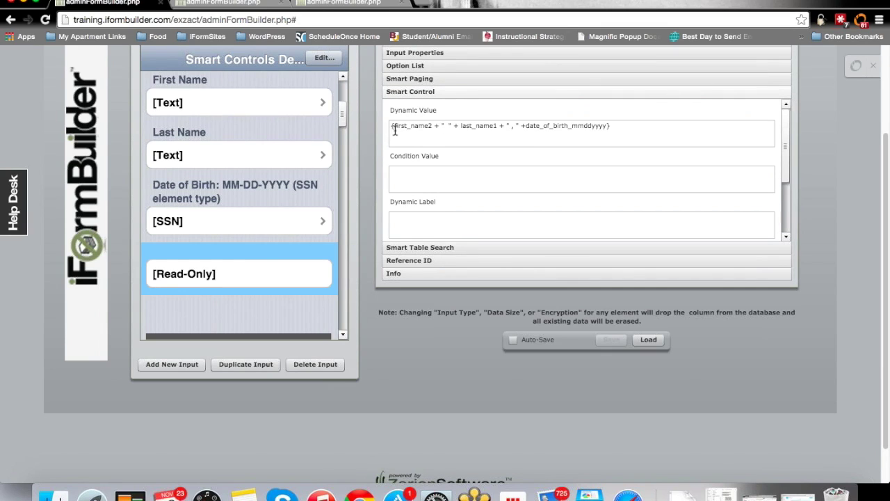
drag(393, 126, 432, 127)
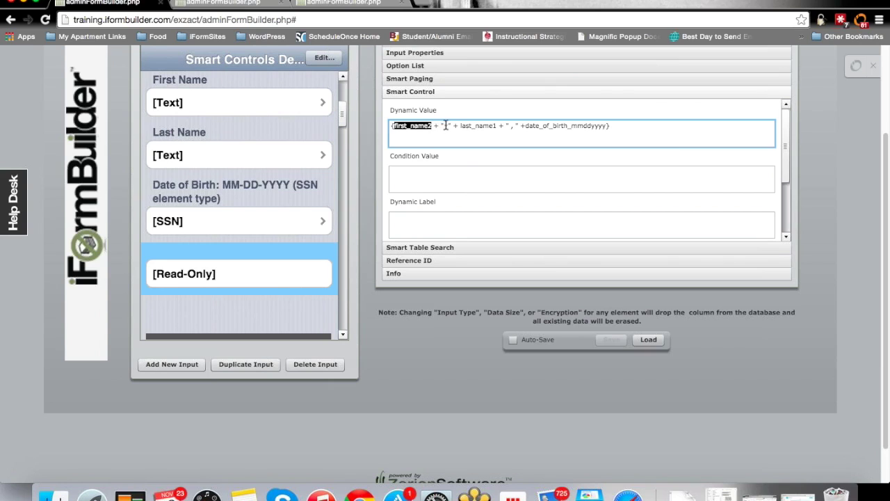
drag(440, 125, 449, 123)
click(463, 125)
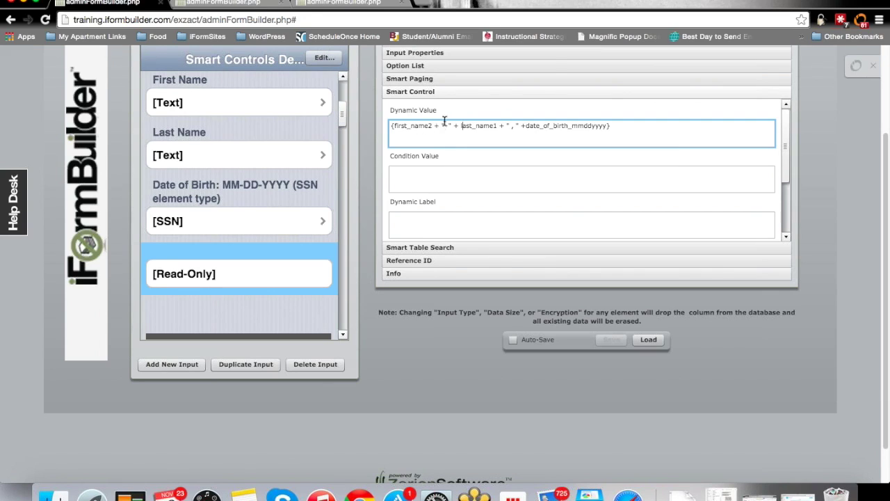
drag(462, 126, 508, 135)
click(509, 125)
drag(507, 125, 519, 125)
drag(529, 126, 606, 127)
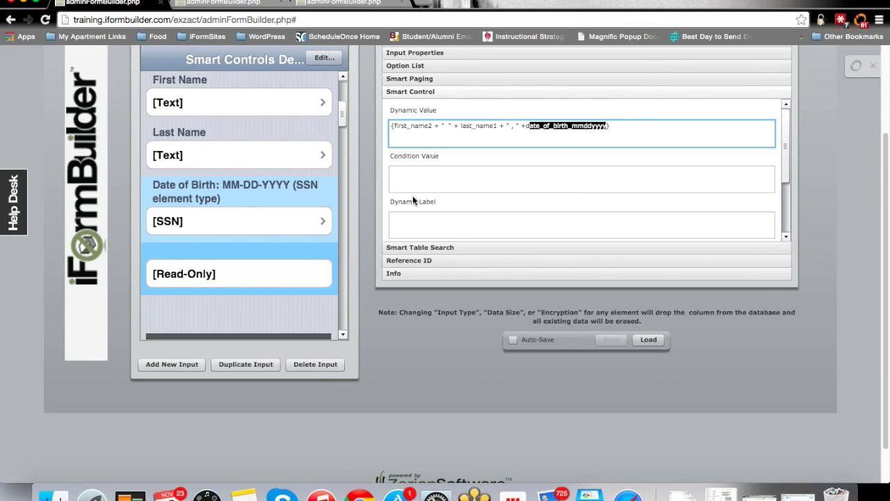
click(633, 126)
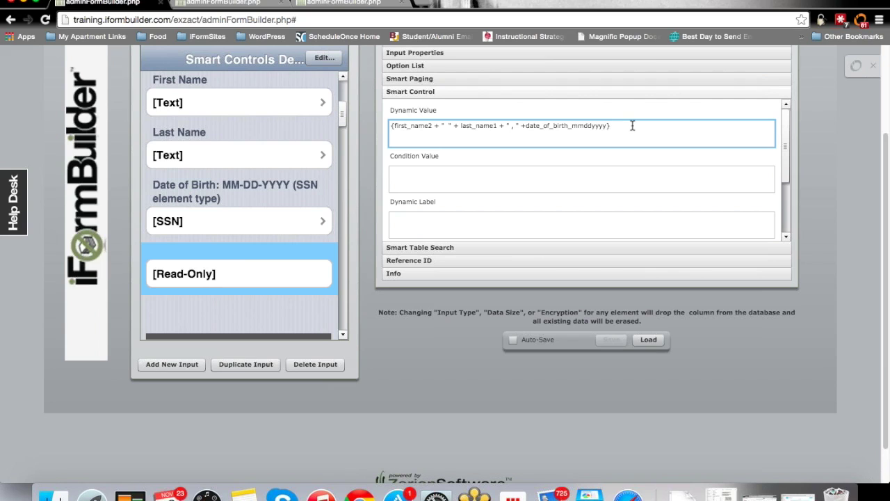
- Examine the Dynamic Value and Condition Value of the Today's Date element
drag(346, 114, 342, 138)
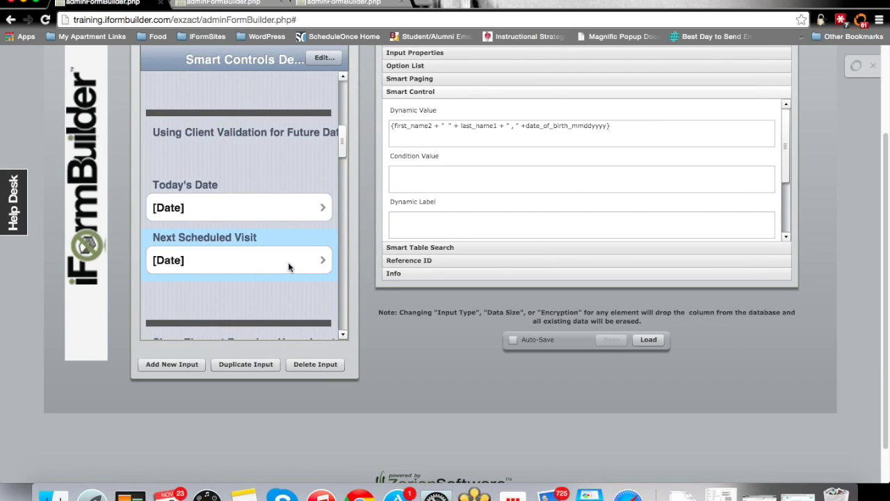
click(234, 184)
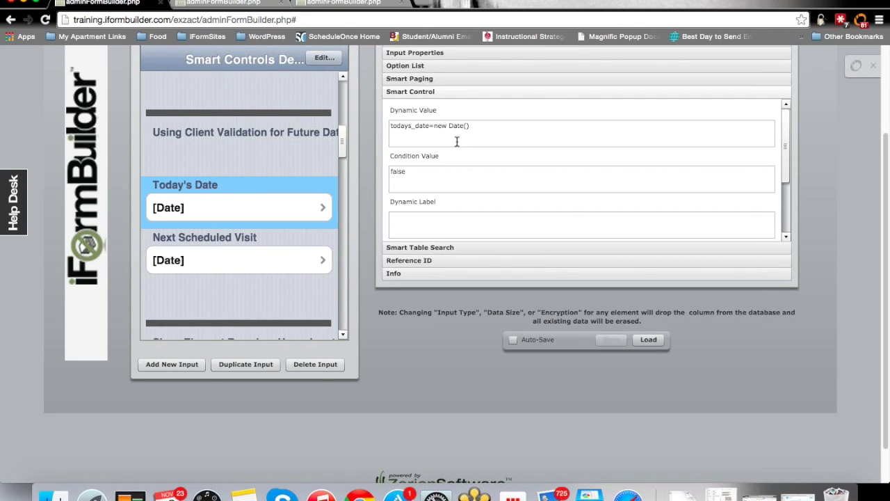
drag(434, 125, 473, 126)
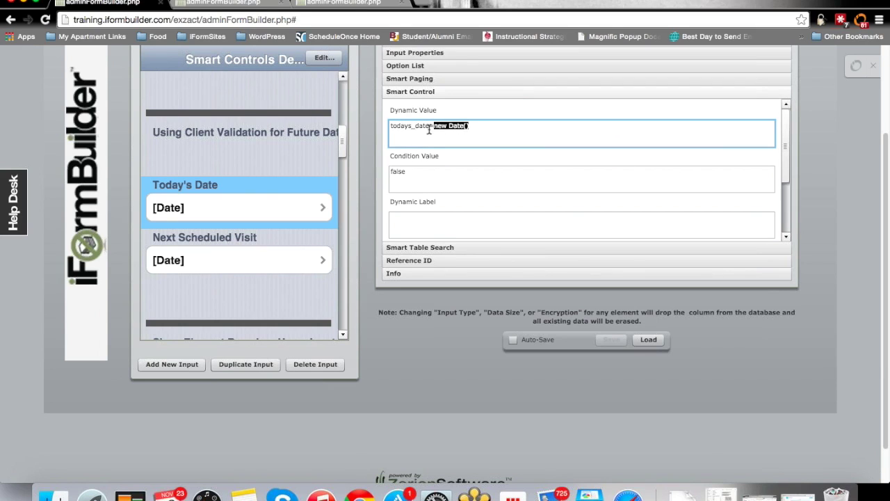
drag(389, 172, 412, 174)
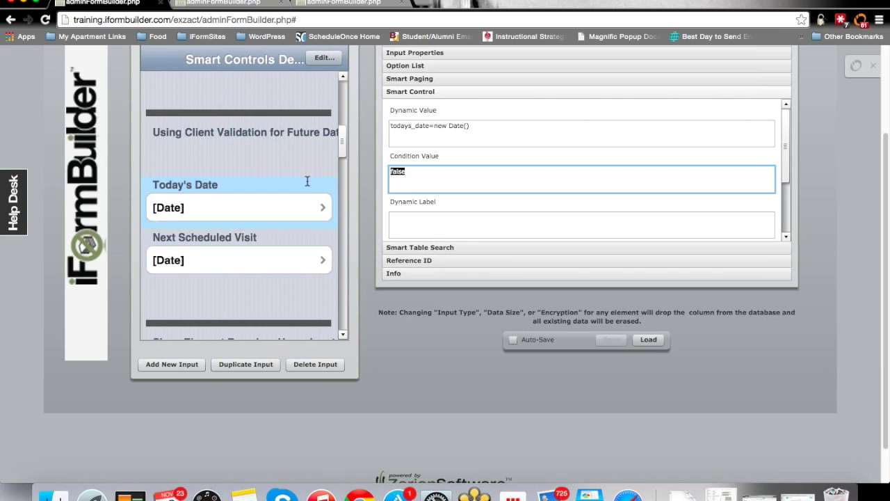
- Examine the Client Validation formula and Validation Message of the Next Scheduled Visit element
click(281, 245)
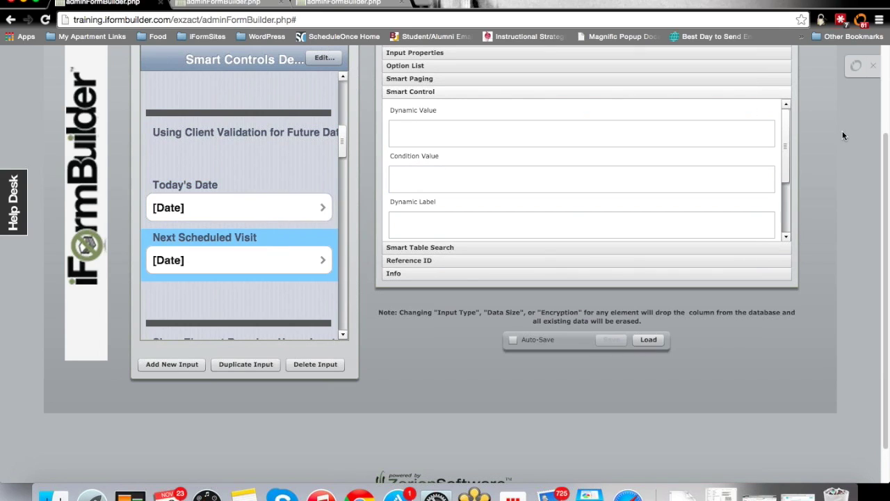
drag(786, 144, 780, 203)
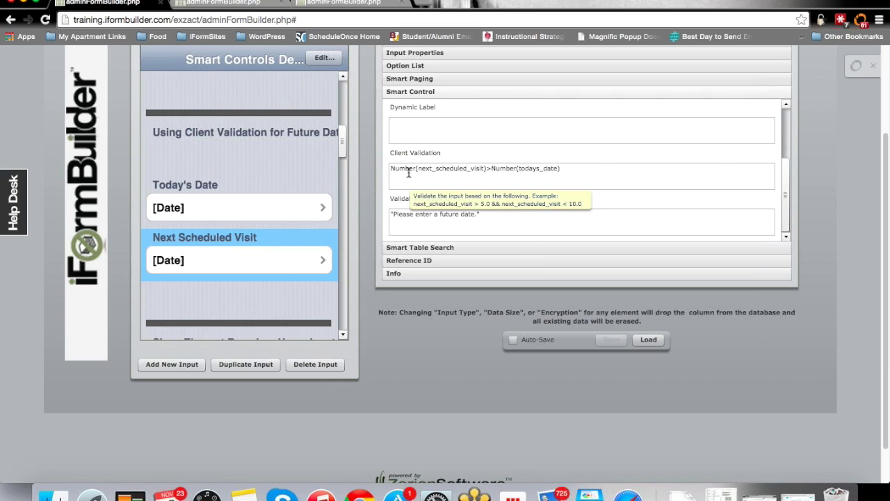
click(487, 169)
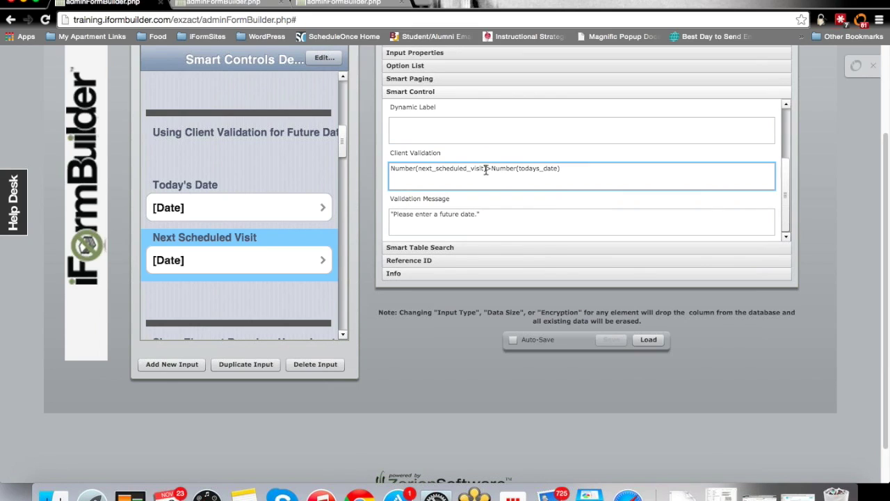
drag(485, 169, 415, 174)
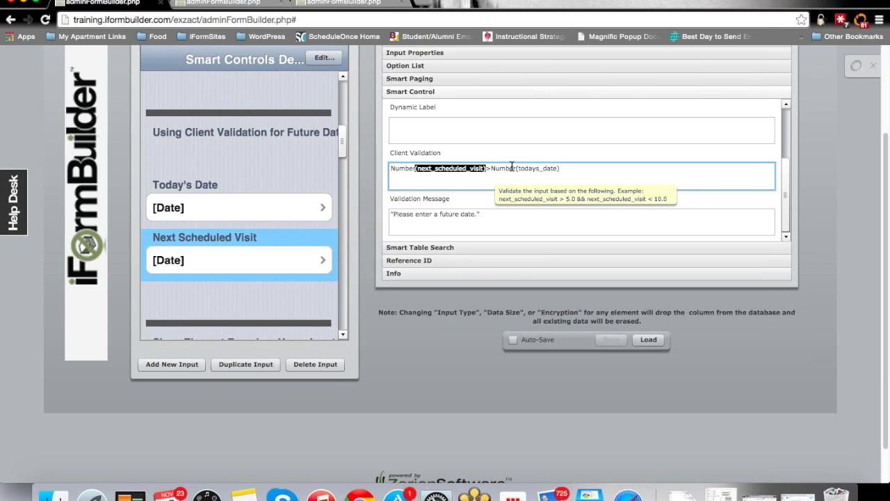
drag(516, 168, 560, 169)
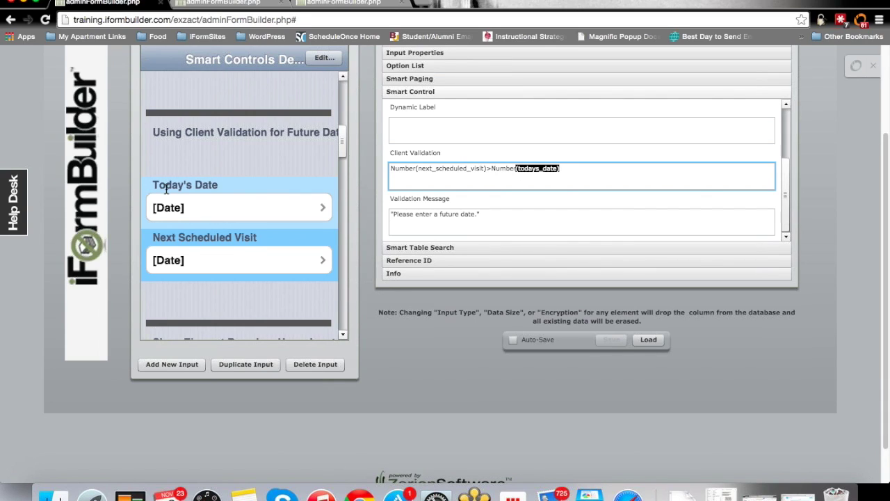
click(599, 215)
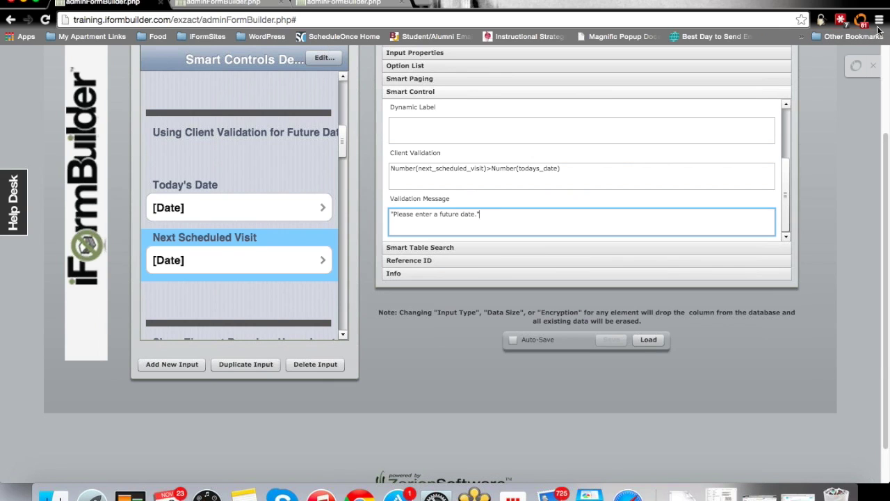
- Check the smart control settings of the "Was there any broken equipment in the lab?" question
drag(505, 5, 669, 8)
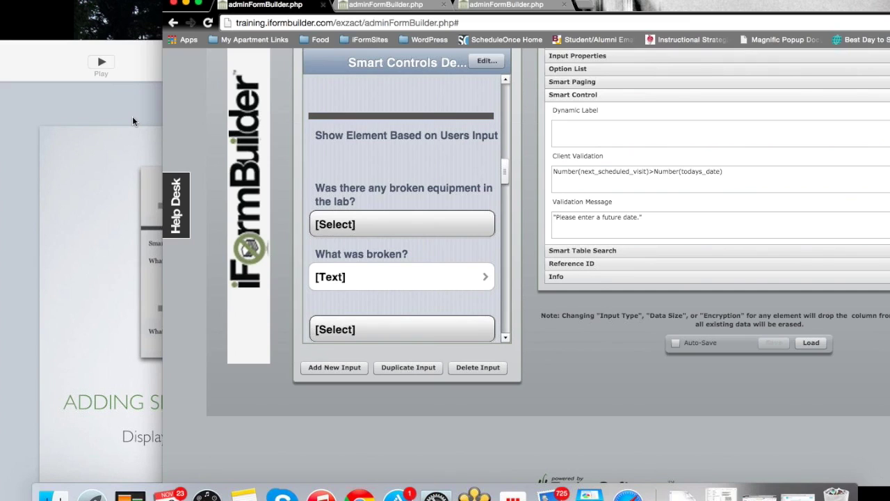
click(433, 219)
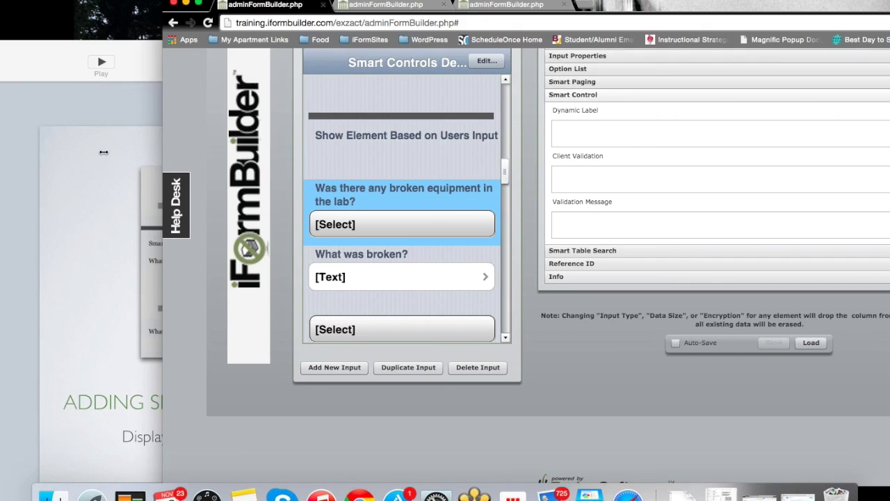
drag(154, 156, 0, 152)
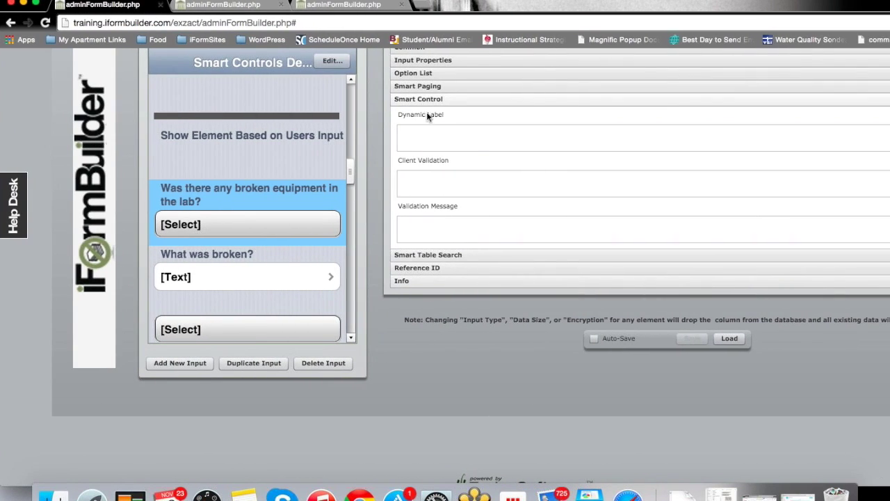
mouse_move(473, 149)
scroll(472, 151, down, 2)
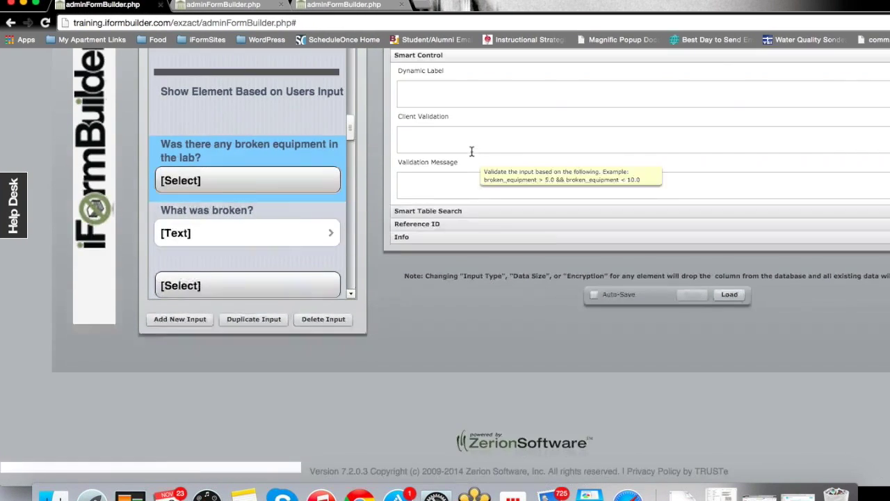
scroll(472, 151, up, 3)
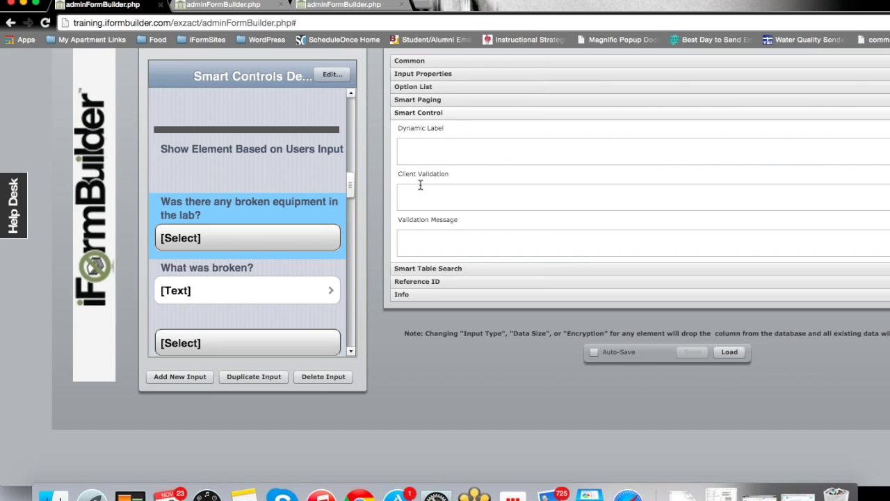
- Examine the Condition Value of the "What was broken?" element and compare it with the broken equipment question
click(237, 277)
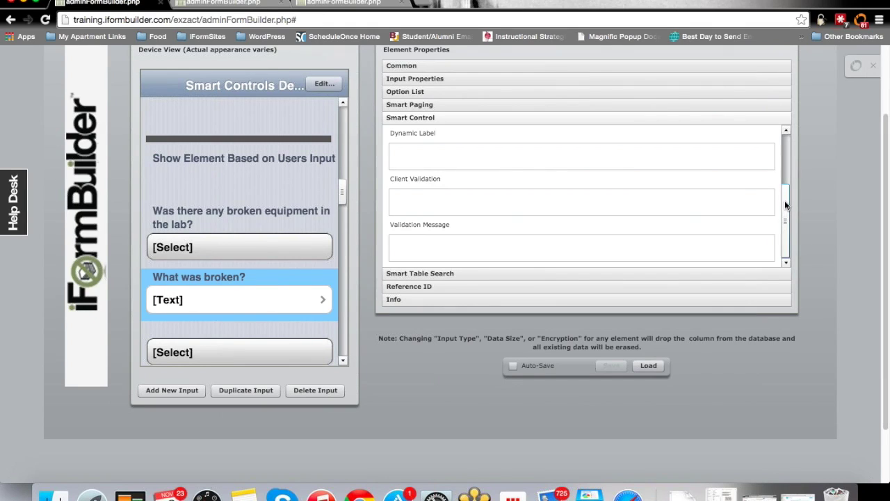
drag(785, 202, 777, 154)
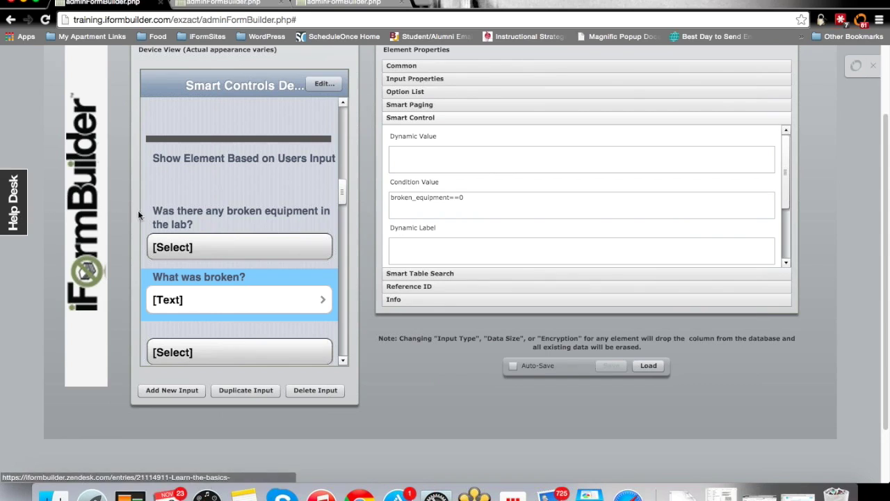
click(198, 247)
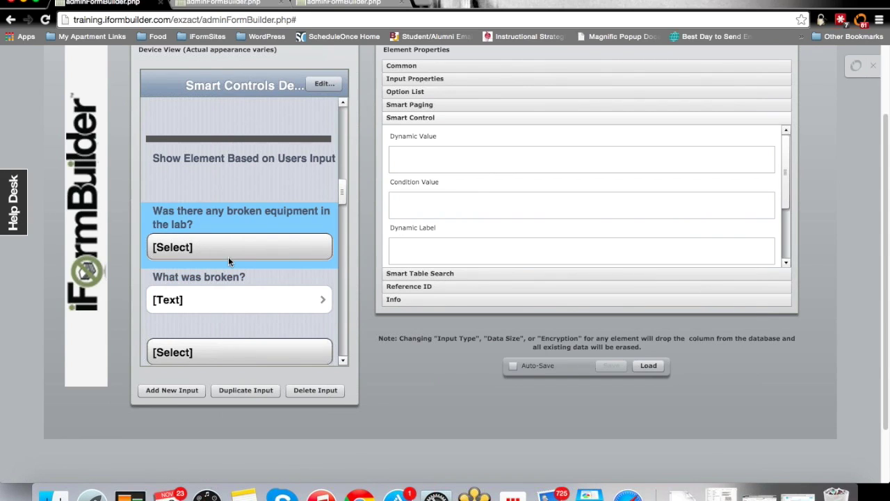
click(241, 300)
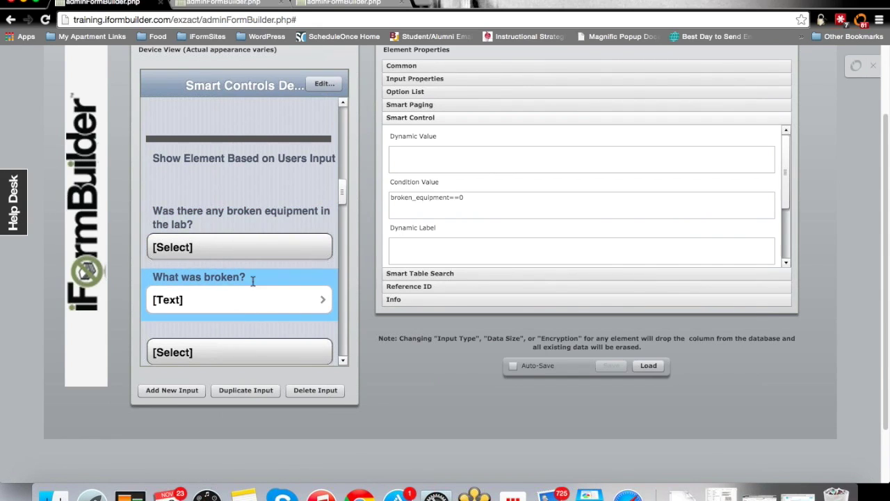
- Review the choices in the option list assigned to the "Was there any broken equipment in the lab?" question
click(258, 237)
click(437, 91)
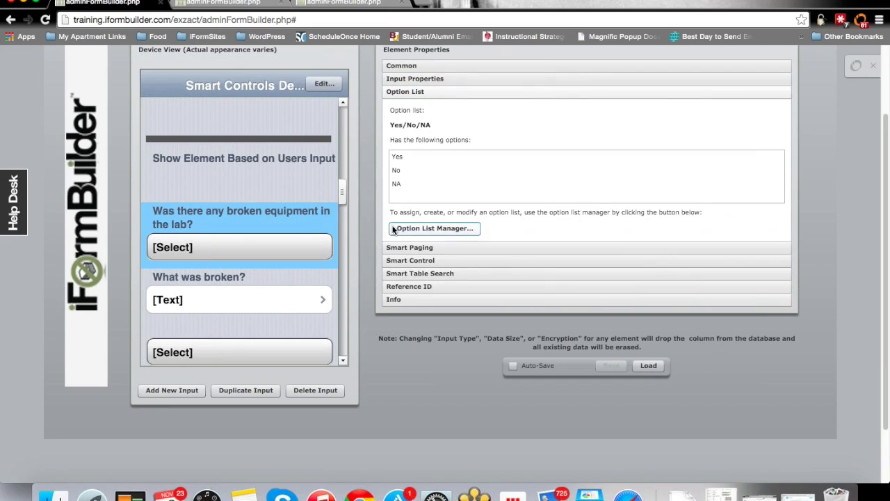
click(407, 159)
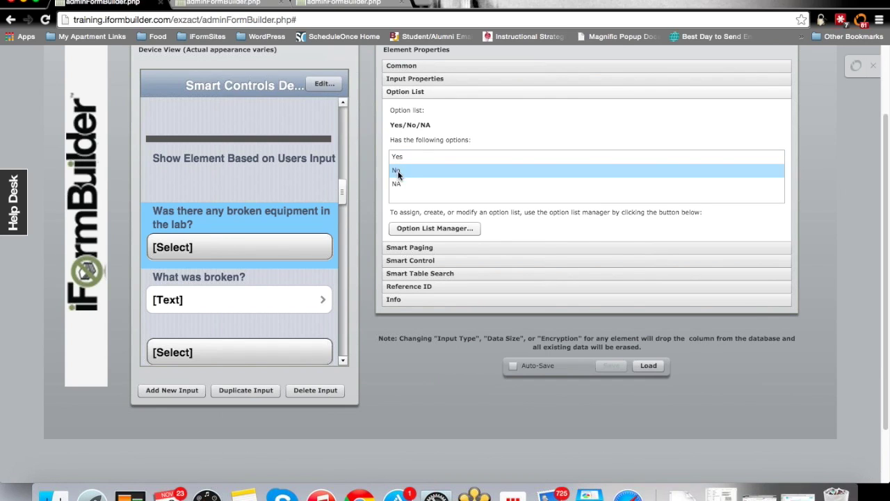
click(389, 186)
- Return to the "What was broken?" element's smart control and highlight the option number in its Condition Value
click(278, 281)
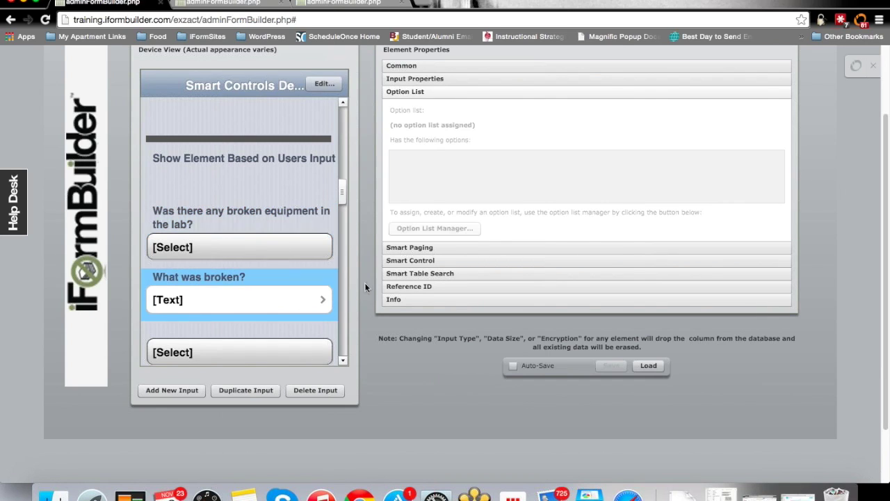
click(421, 261)
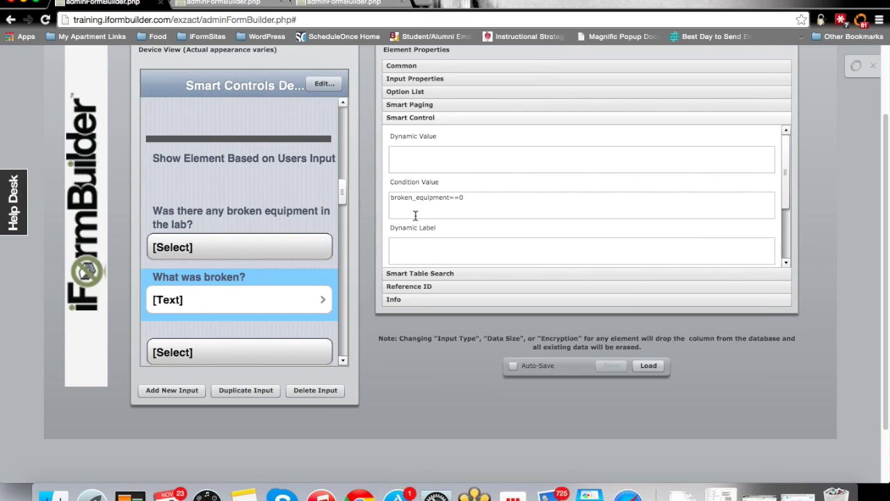
drag(468, 197, 458, 196)
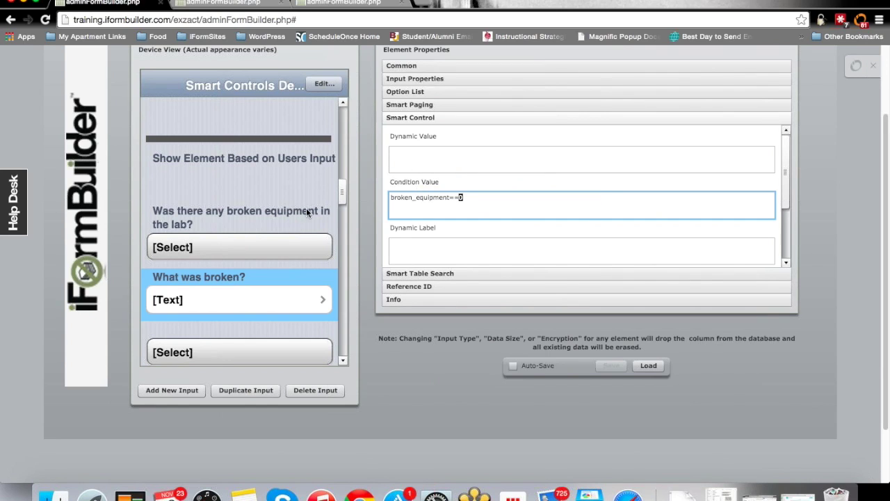
- Examine the Dynamic Label of the unlabelled select element below "What was broken?", highlighting its what_was_broken reference
scroll(313, 209, down, 3)
click(294, 232)
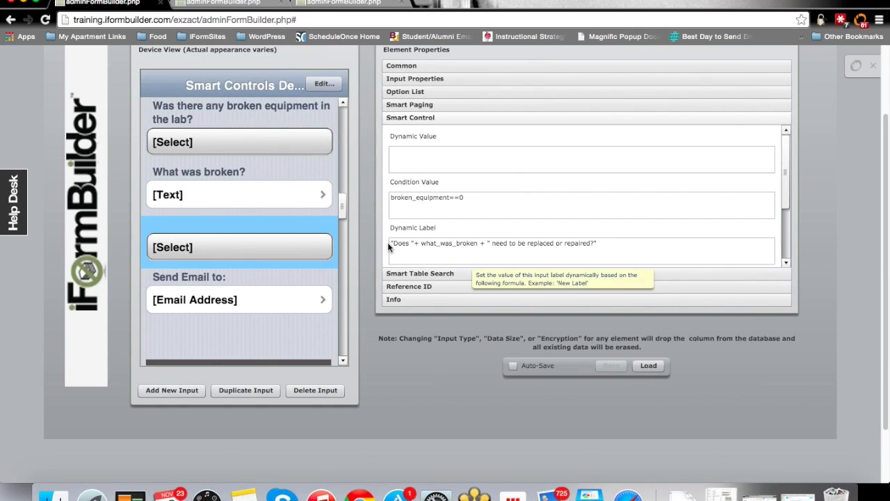
click(421, 244)
drag(420, 244, 480, 243)
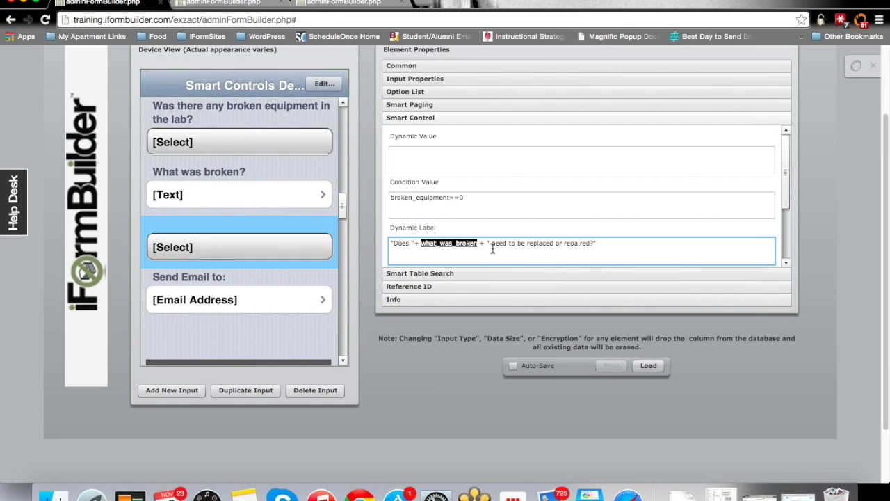
- Highlight the closing text of the Dynamic Label, and examine the Dynamic Value and Condition Value of the "Send Email to:" element
drag(487, 243, 593, 243)
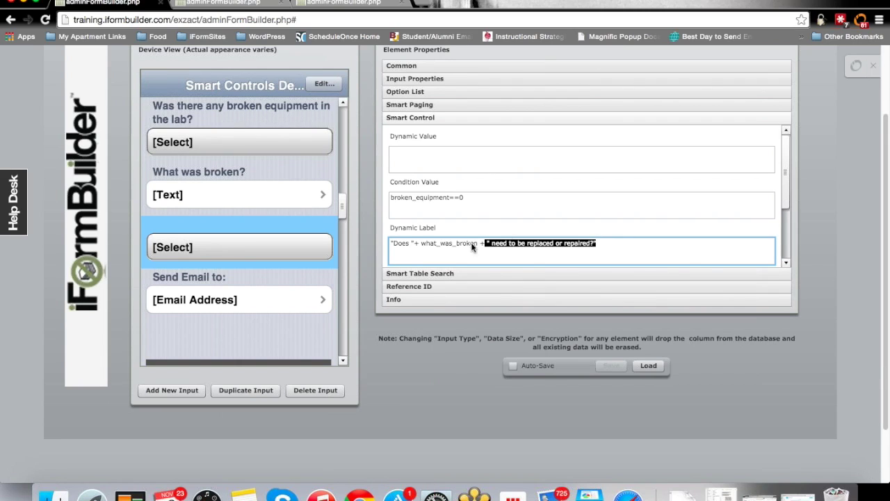
click(279, 299)
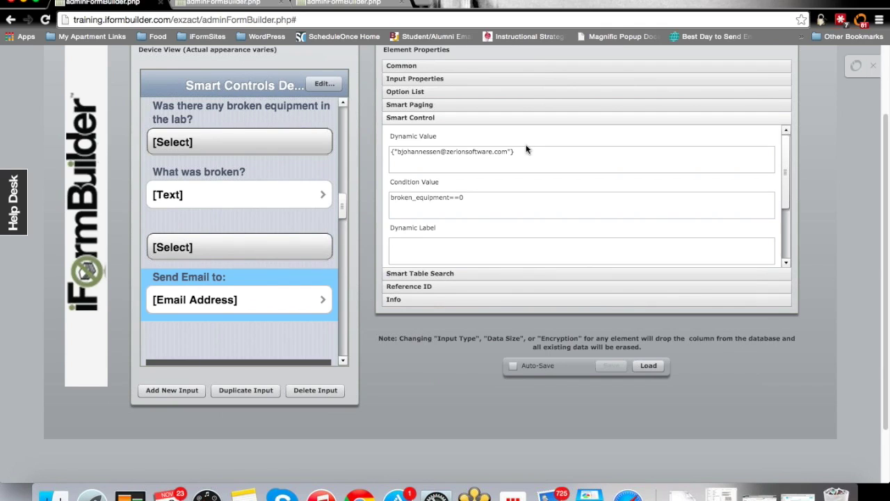
drag(533, 151, 374, 154)
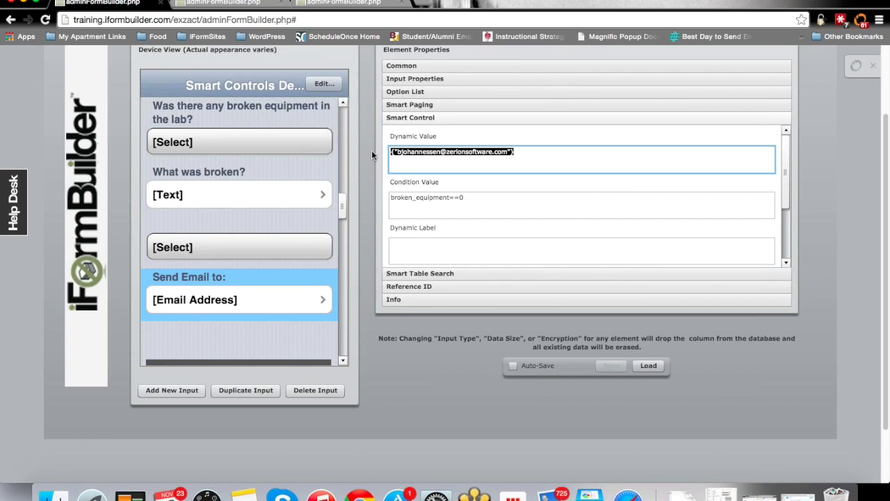
click(442, 216)
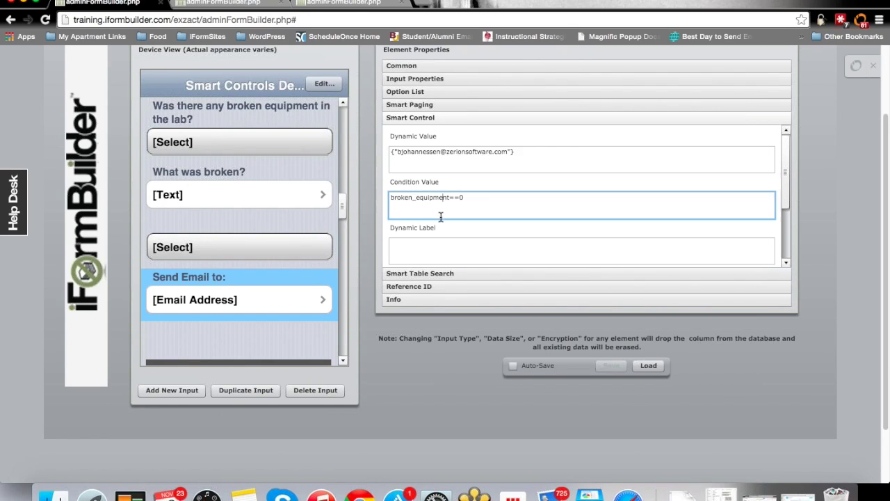
drag(480, 198, 369, 201)
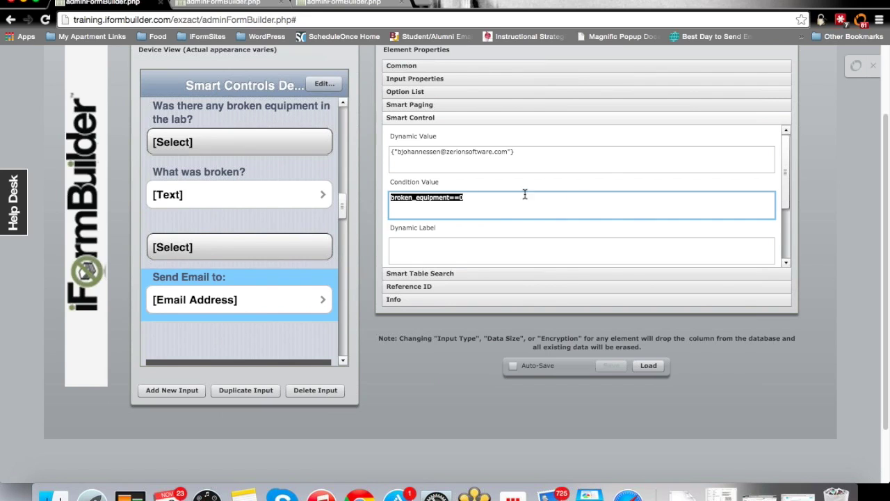
- Review the SpookLiftorSpeed option list assigned to the "What is the focus of exercise today?" question, including its advanced settings
click(343, 211)
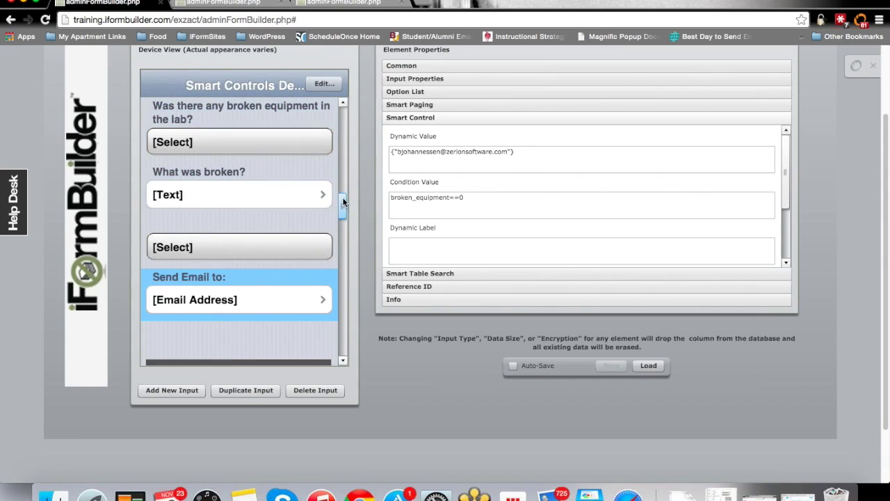
scroll(333, 204, down, 5)
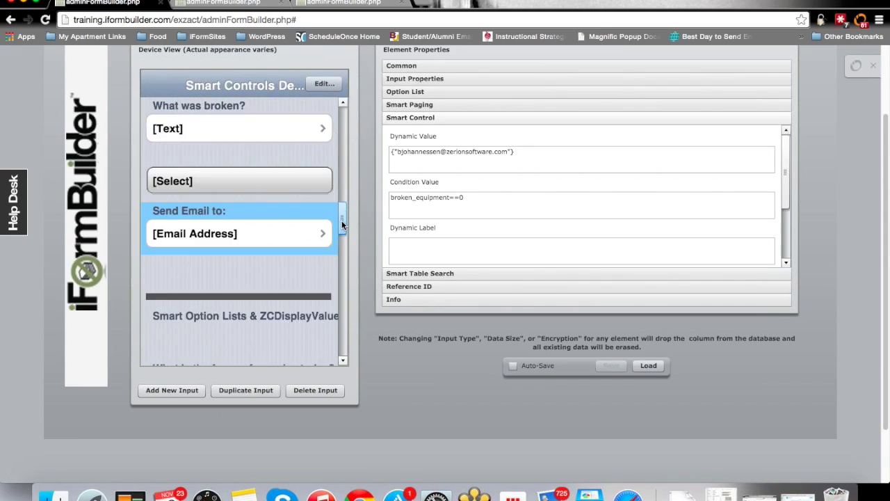
click(311, 191)
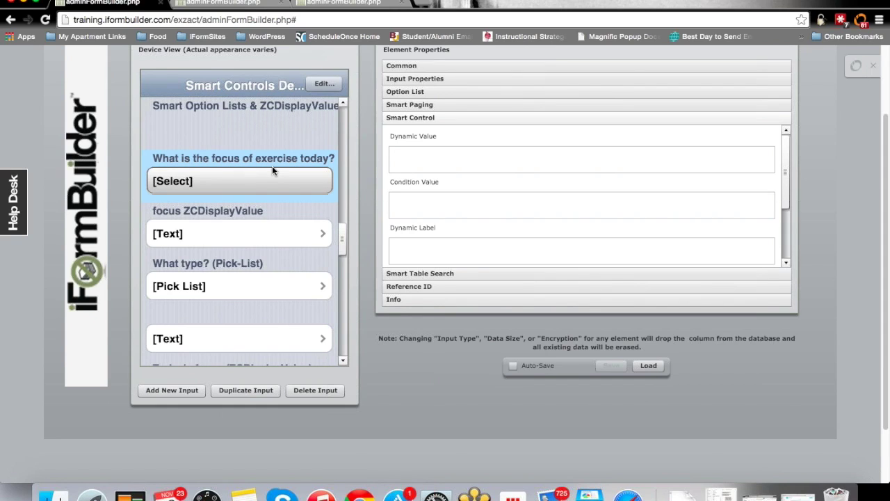
click(464, 78)
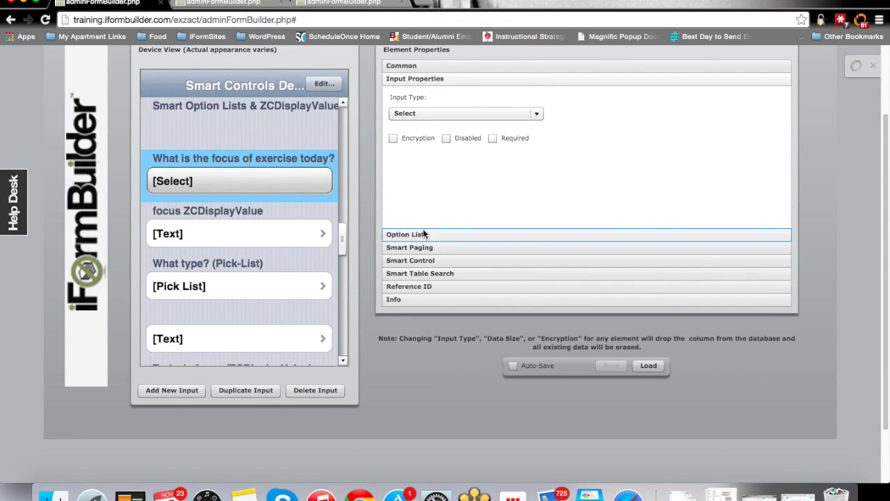
click(423, 231)
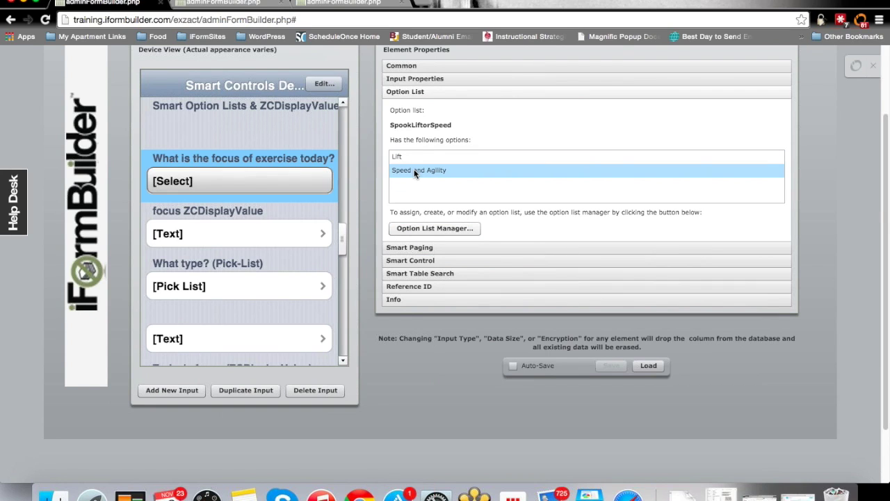
click(435, 228)
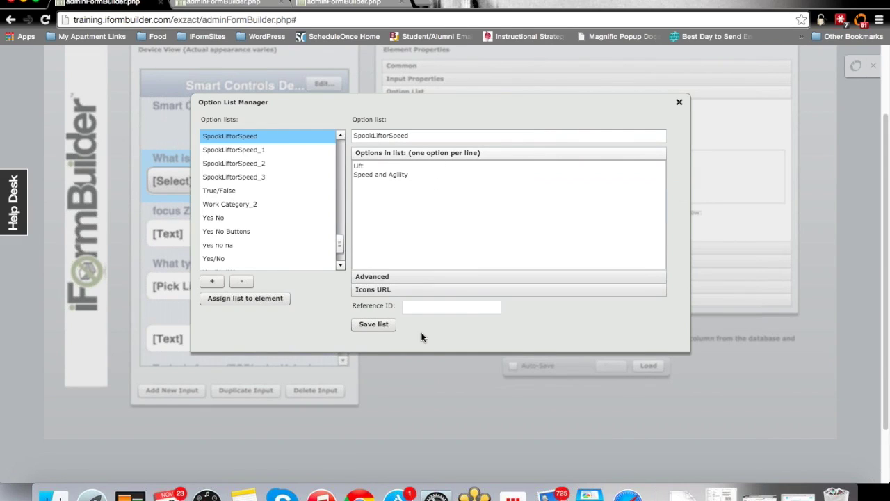
click(434, 278)
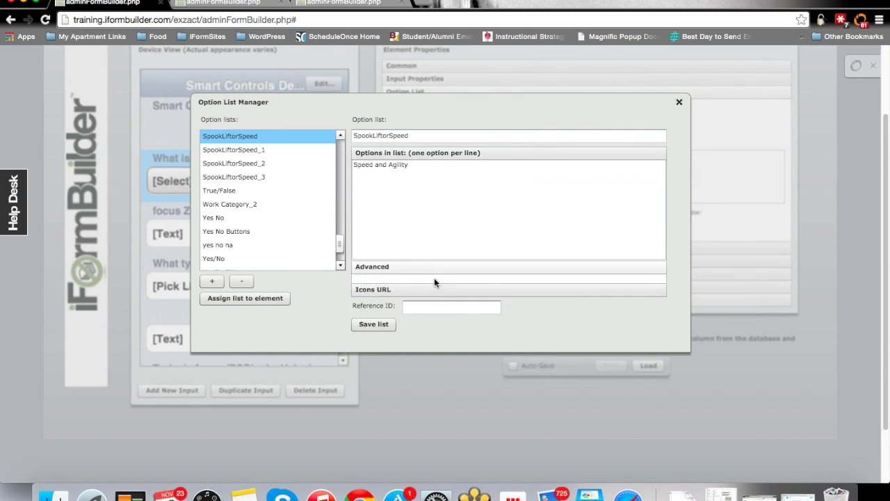
click(679, 103)
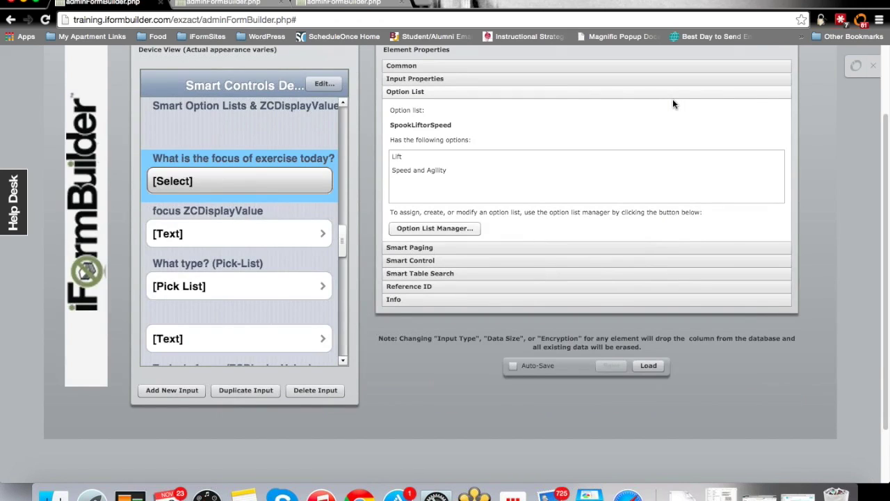
- Examine the condition values of the Arms and Jump options in the option list of the "What type? (Pick-List)" element
click(266, 273)
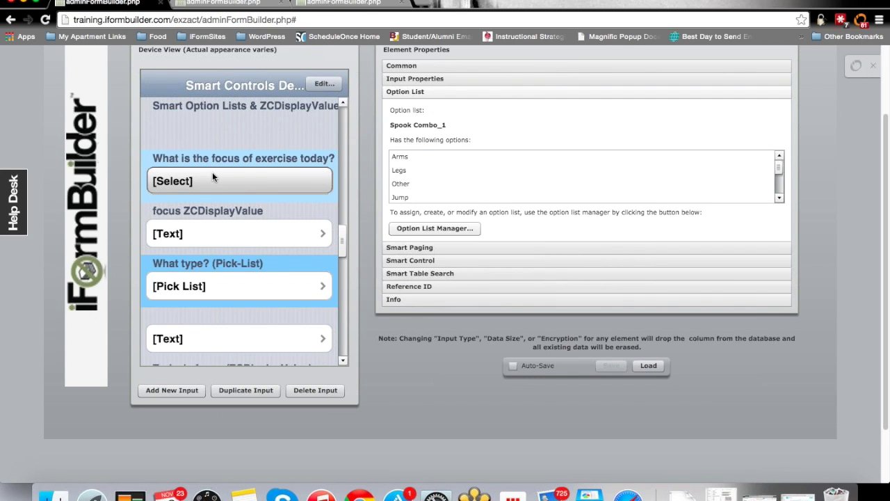
click(445, 229)
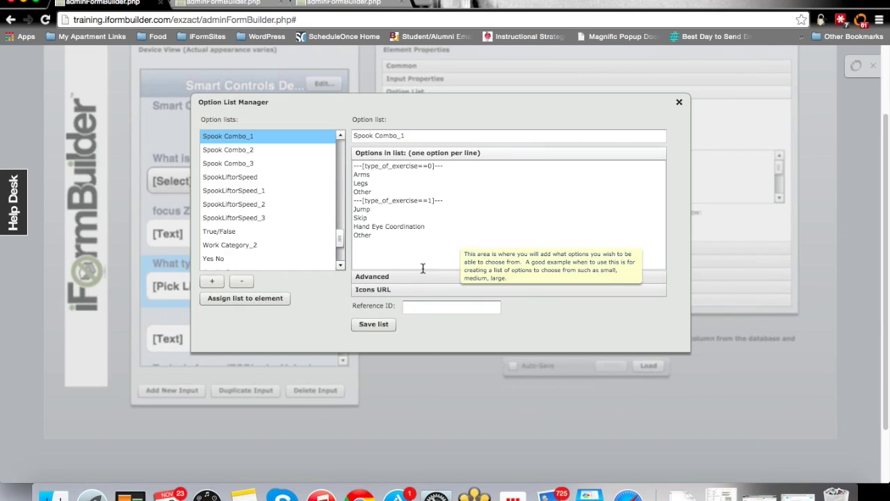
click(396, 275)
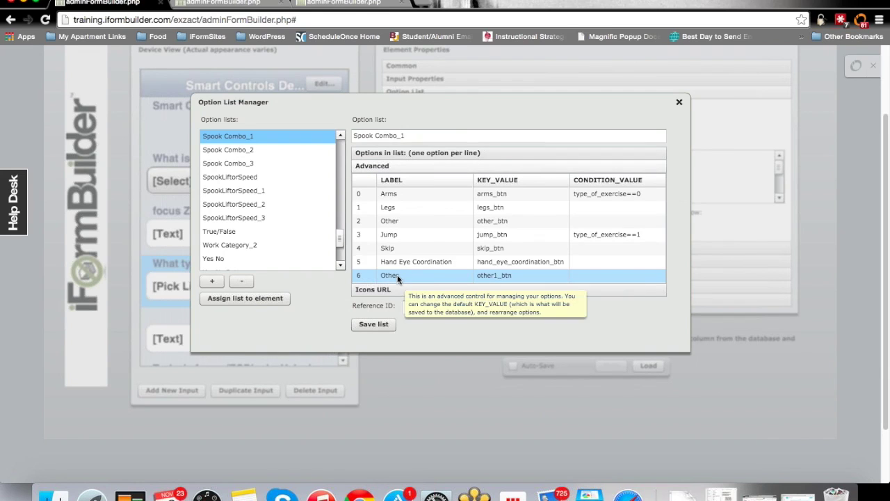
double_click(629, 194)
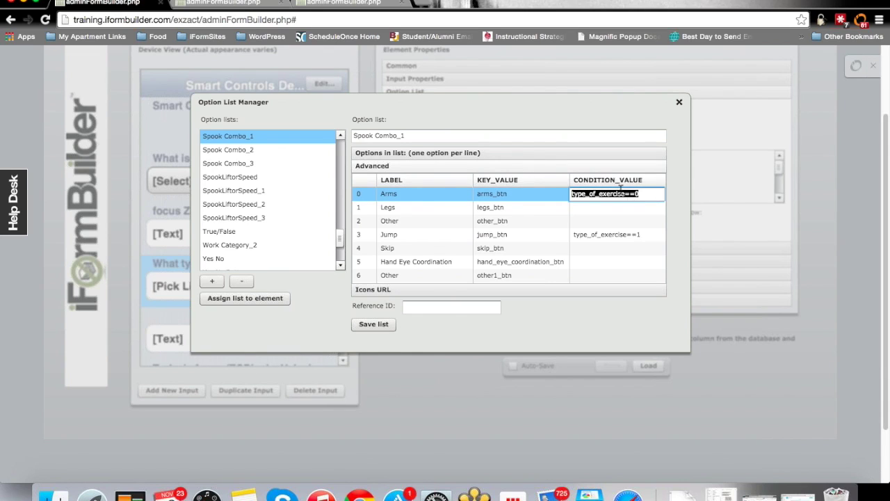
double_click(654, 236)
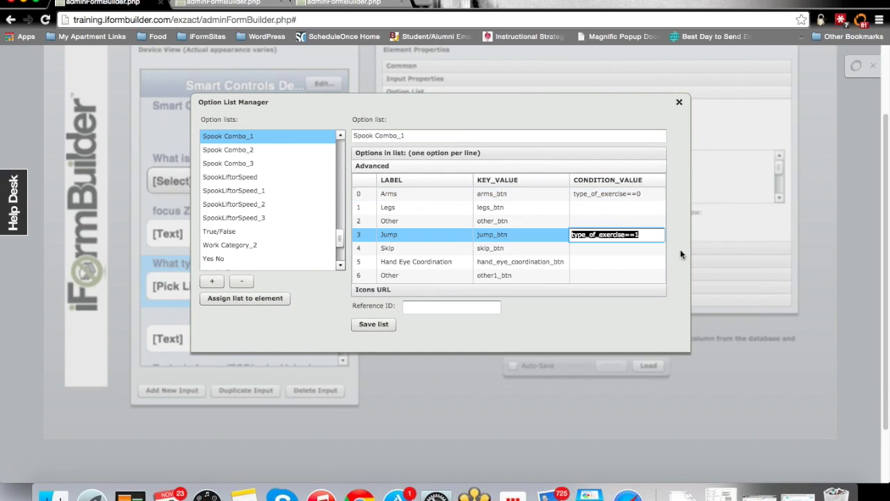
click(638, 235)
double_click(638, 235)
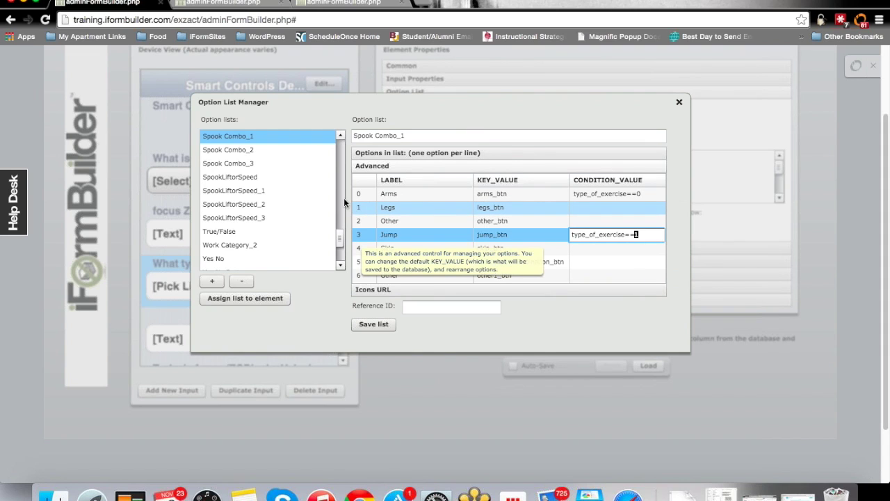
- Compare the key values of the two Other options in the Spook Combo_1 list, and close the option list manager
double_click(431, 221)
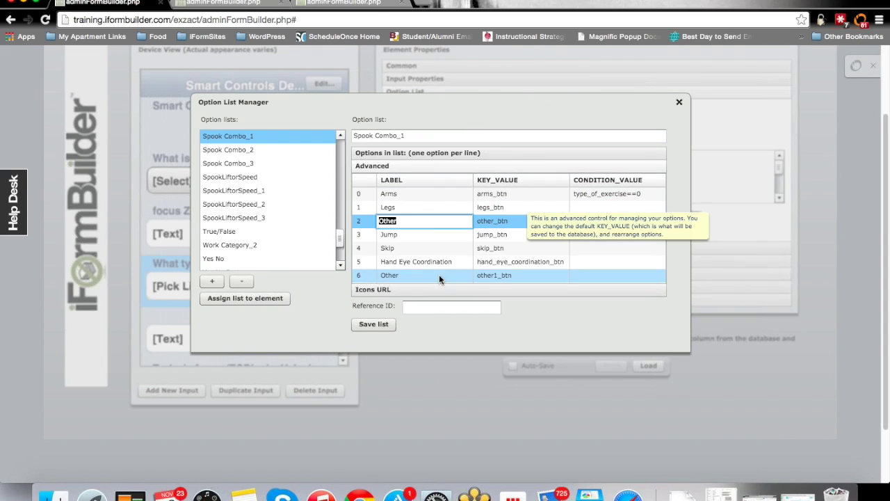
double_click(516, 276)
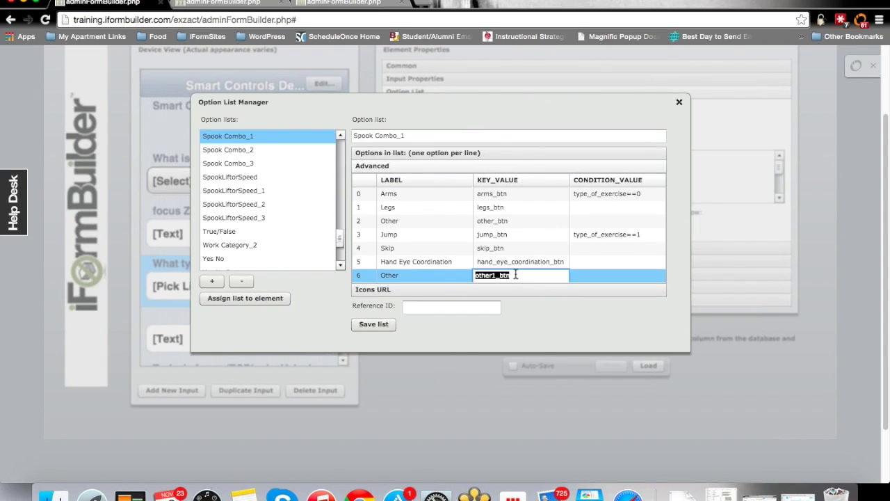
double_click(521, 220)
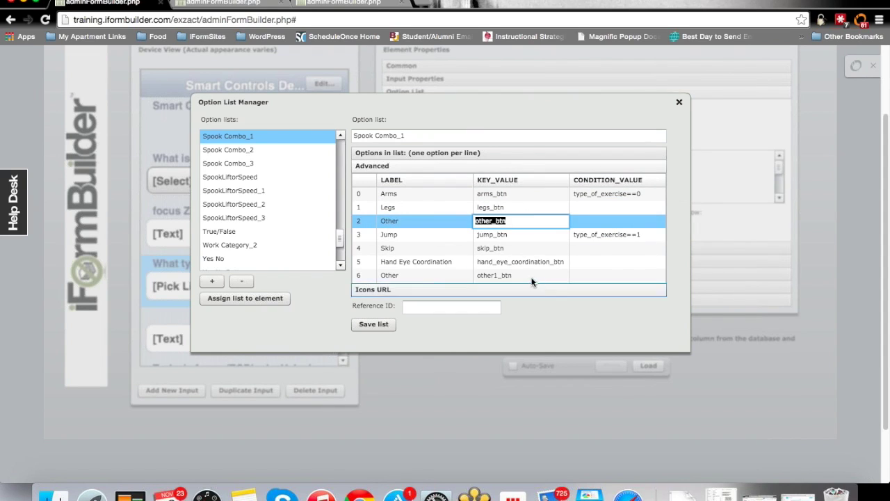
click(680, 102)
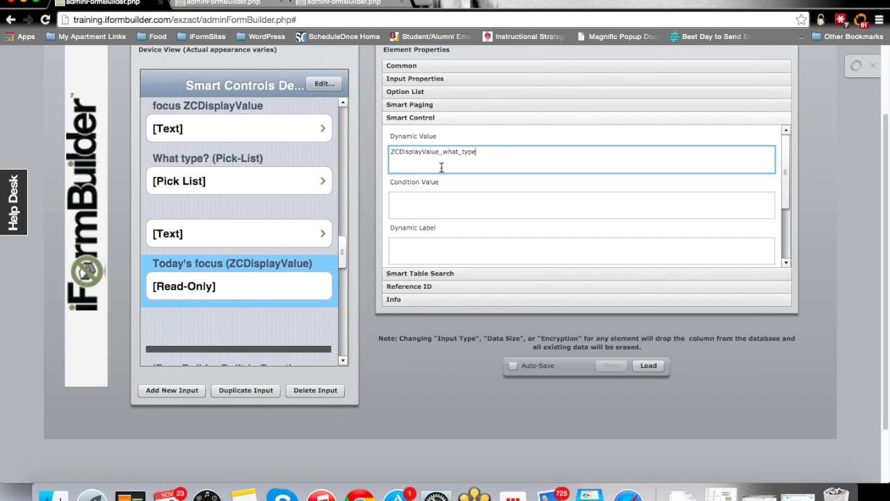
- Highlight the ZCDisplayValue prefix and the what_type reference in the Dynamic Value of the "Today's focus (ZCDisplayValue)" element
drag(439, 152, 365, 153)
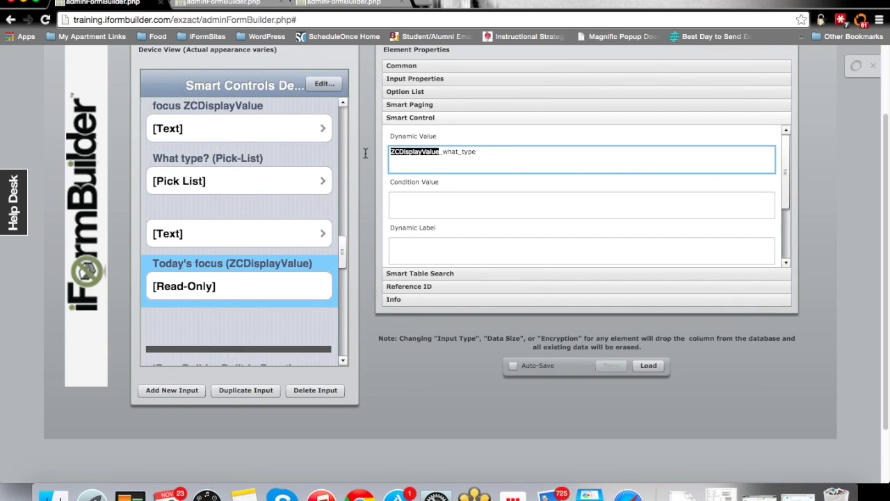
click(442, 151)
drag(443, 152, 540, 151)
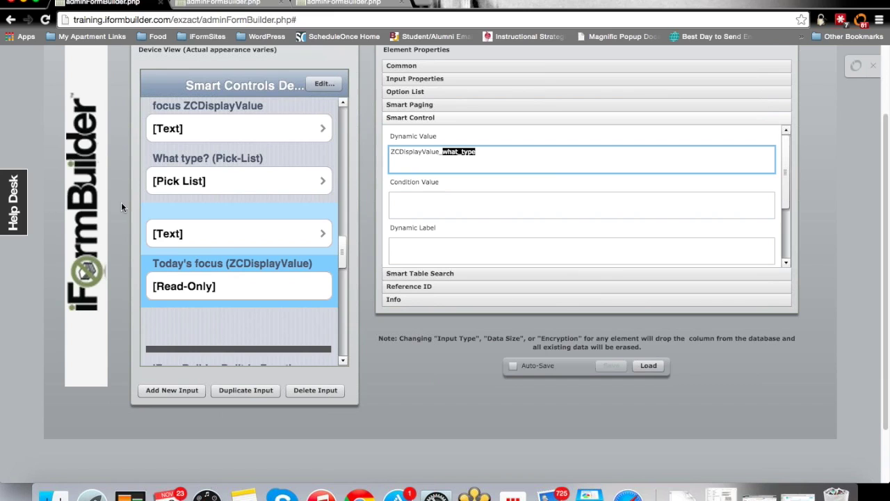
- Select the Subform Aggregation Addition element, copy the table name from the form's settings, and save the form settings
drag(344, 243, 342, 281)
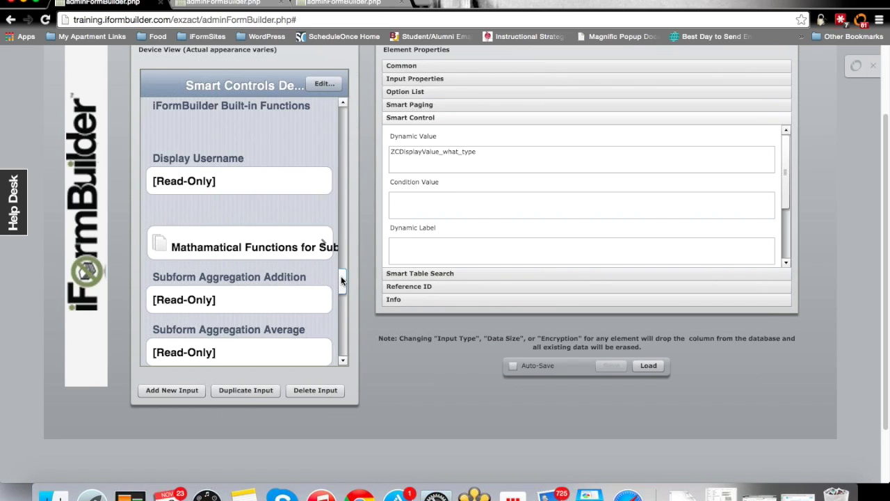
click(284, 303)
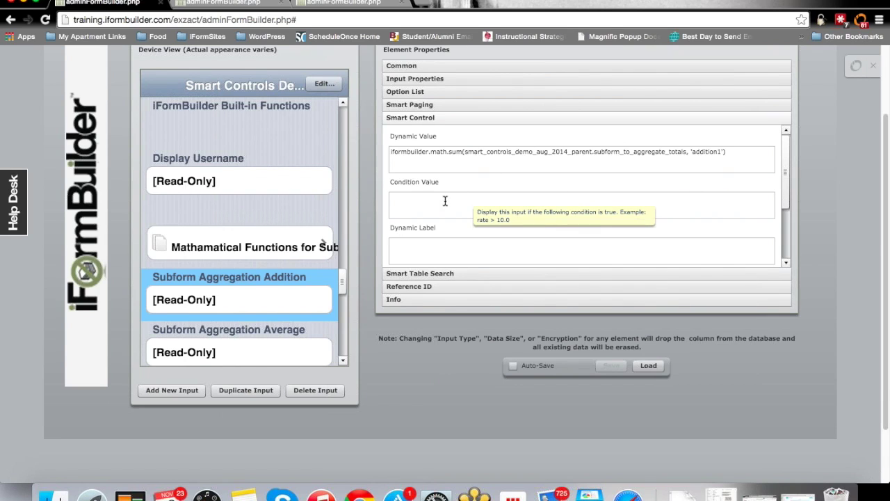
click(322, 84)
drag(179, 93, 47, 85)
key(super+c)
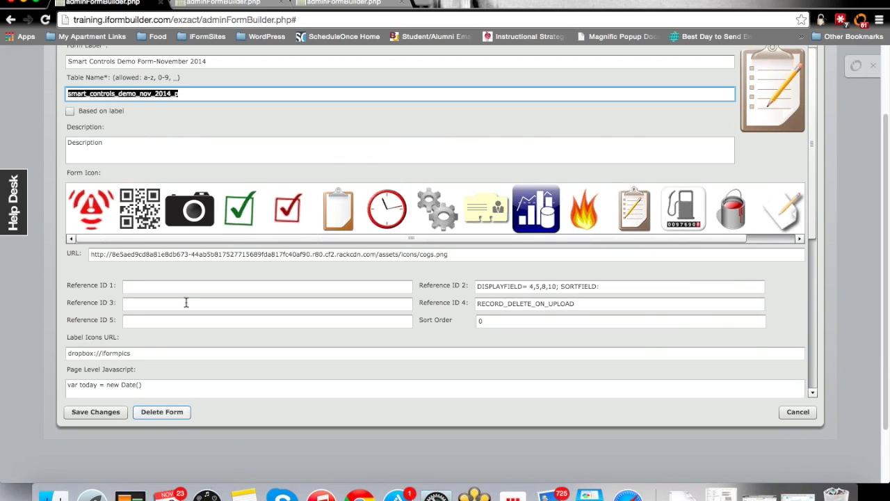
click(106, 413)
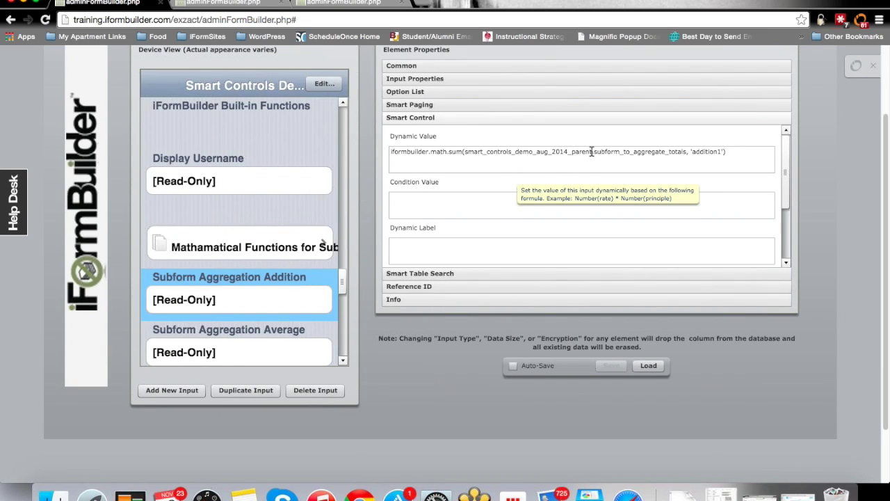
- Replace the parent table name in the Subform Aggregation Addition and Subform Aggregation Average dynamic values with smart_controls_demo_nov_2014_p
drag(592, 152, 463, 152)
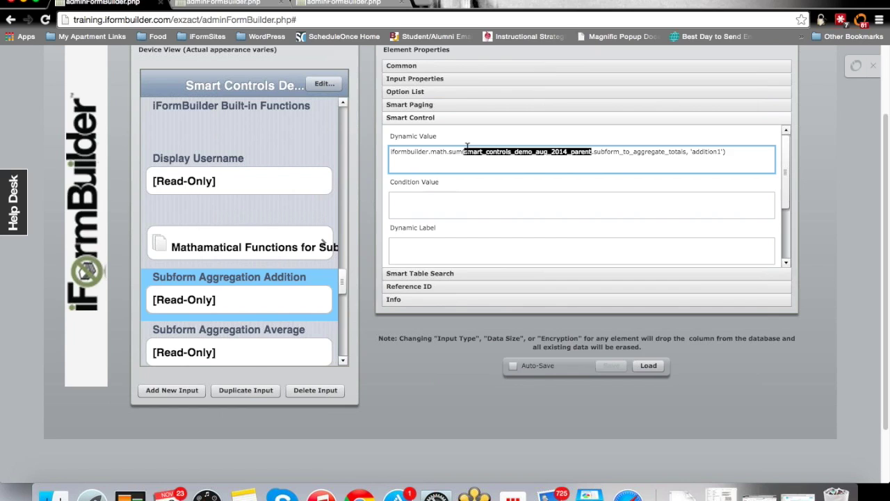
key(super+v)
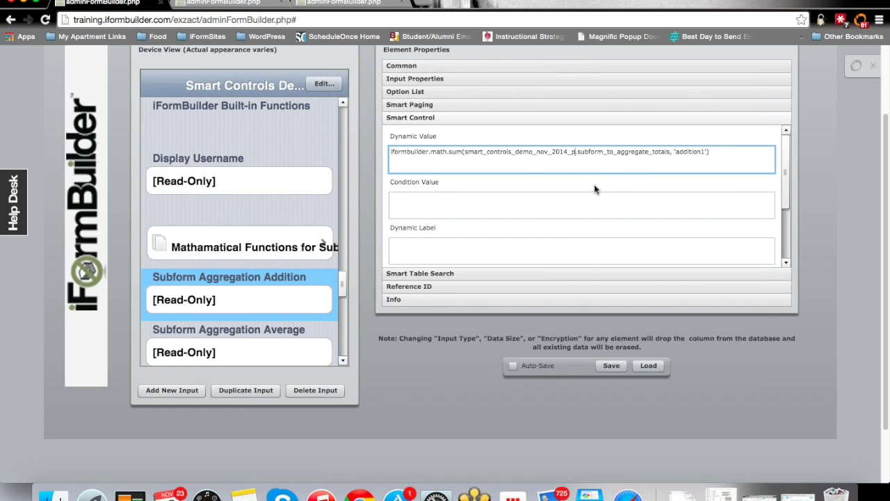
click(274, 344)
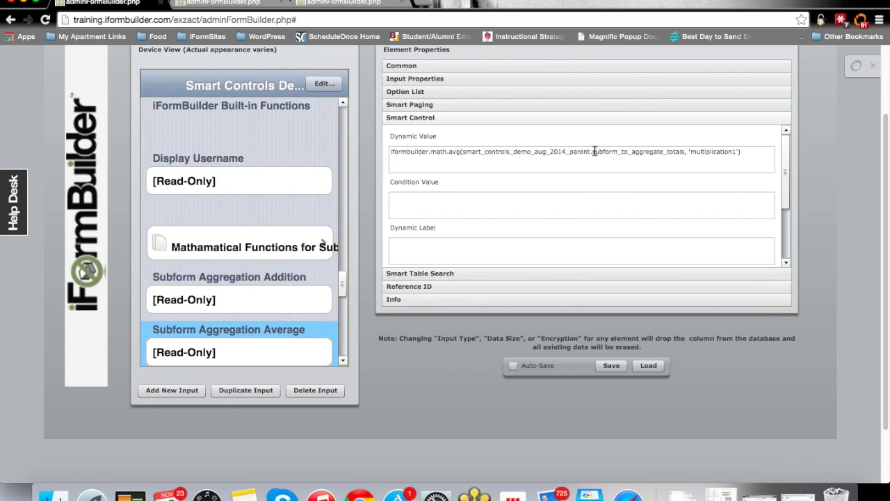
drag(592, 152, 464, 159)
key(super+v)
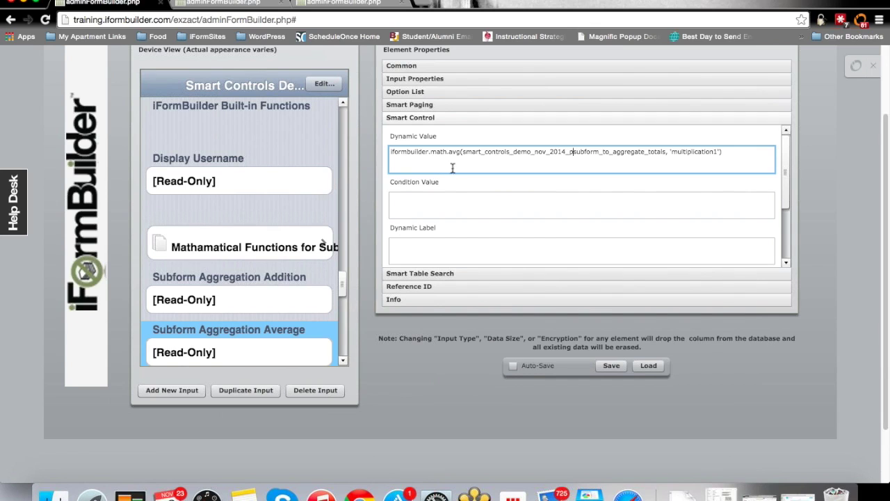
- Compare the subform element's Dynamic Value with the sum formula of the Subform Aggregation Addition element
click(244, 248)
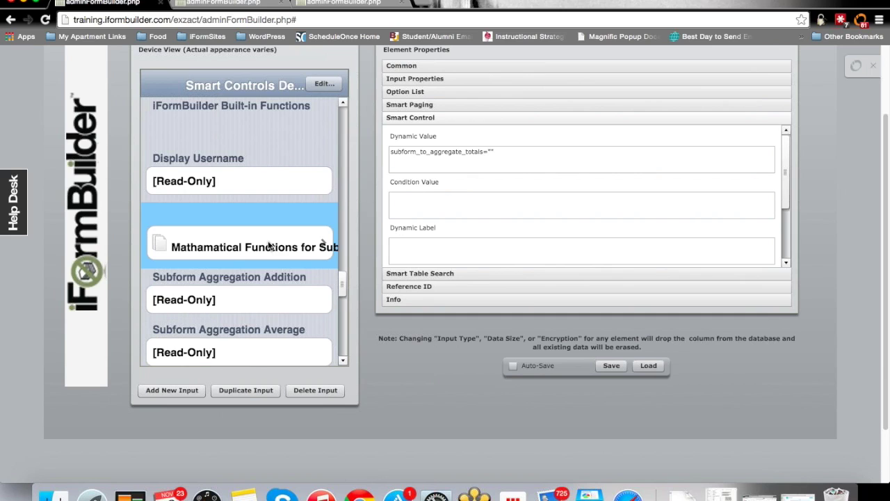
click(270, 299)
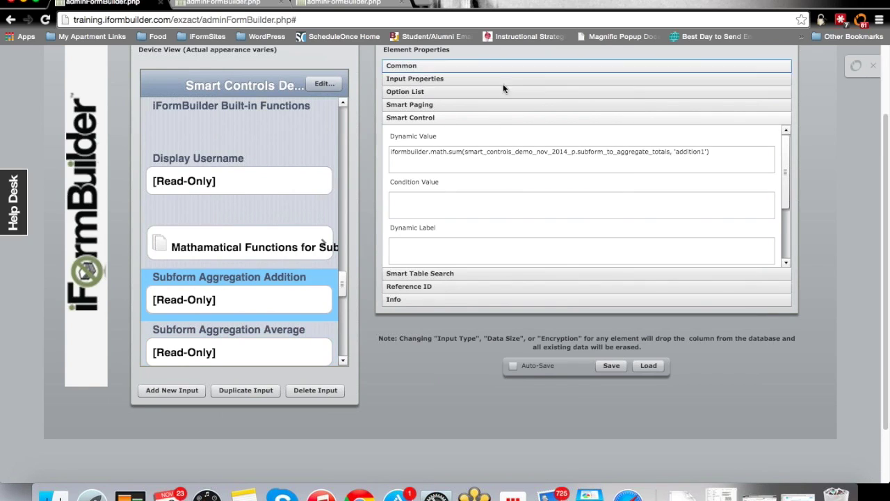
- Highlight the parent table name in the Subform Aggregation Addition formula and inspect the Data Column Name of the "Mathamatical Functions for Subform Aggregation" element
drag(464, 152, 575, 151)
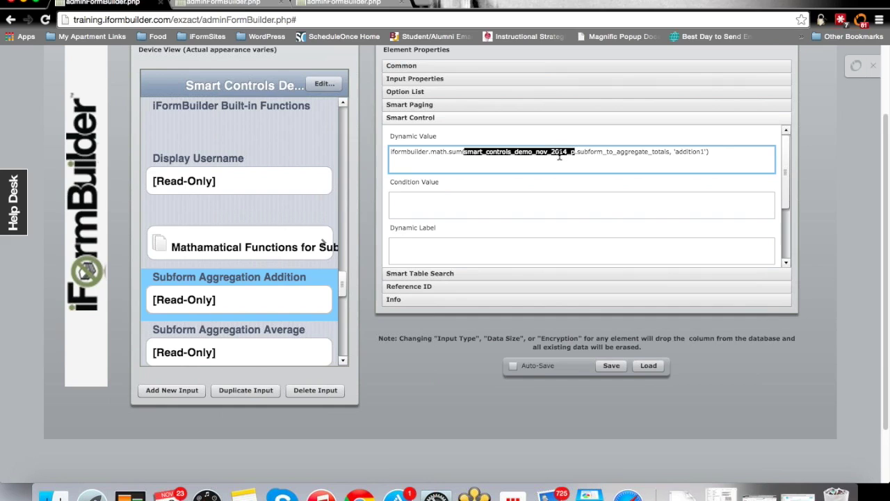
click(578, 151)
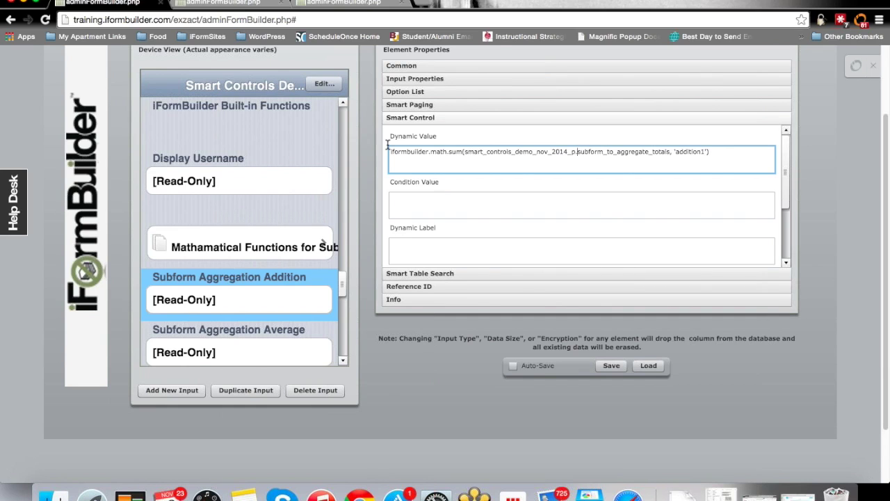
click(273, 245)
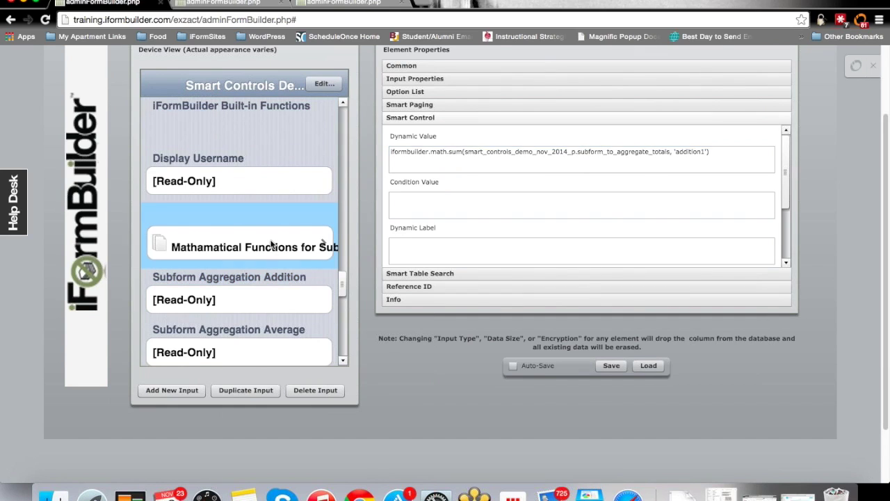
click(422, 63)
double_click(473, 139)
click(473, 139)
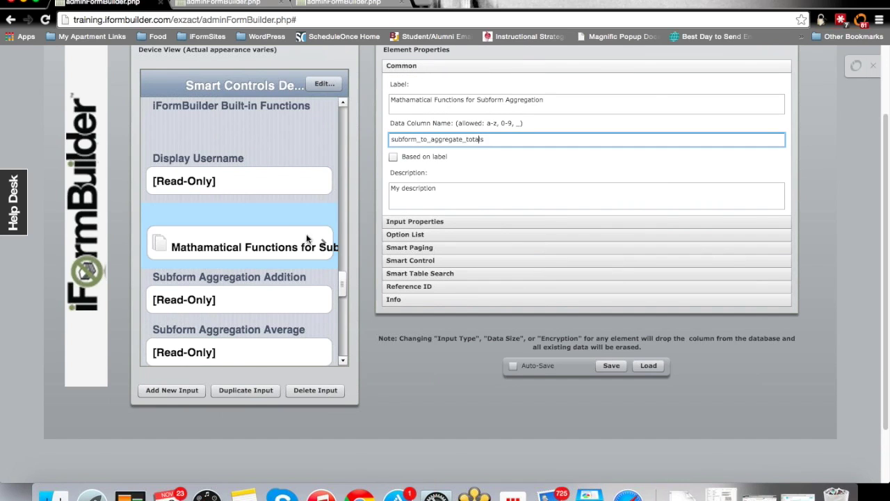
- Highlight the subform_to_aggregate_totals reference and the 'addition1' argument in the Dynamic Value of the Subform Aggregation Addition element
click(280, 301)
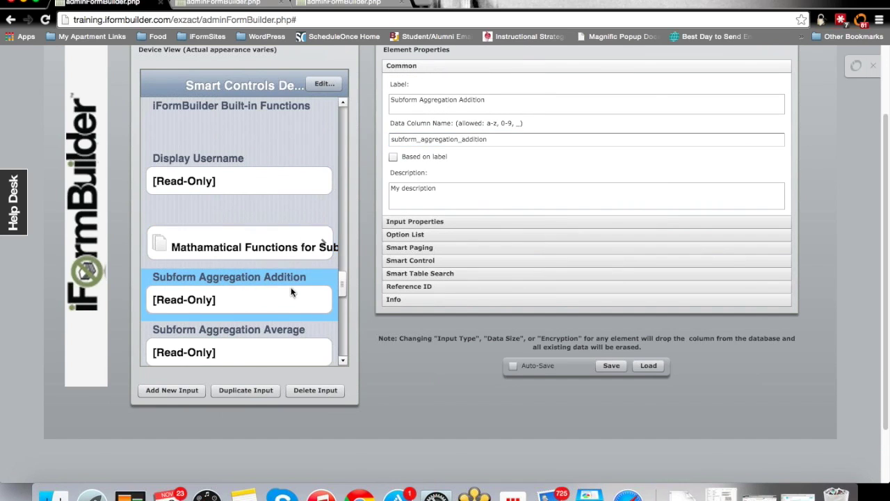
click(428, 260)
drag(581, 151, 672, 155)
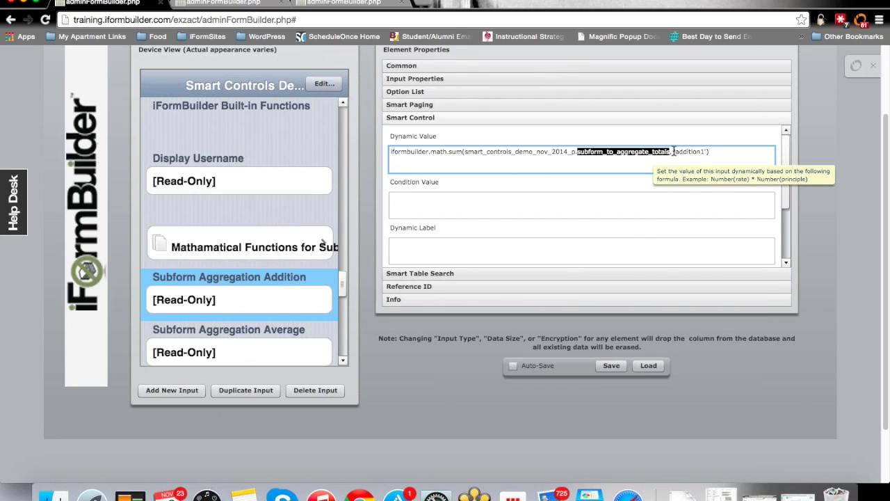
drag(674, 152, 706, 152)
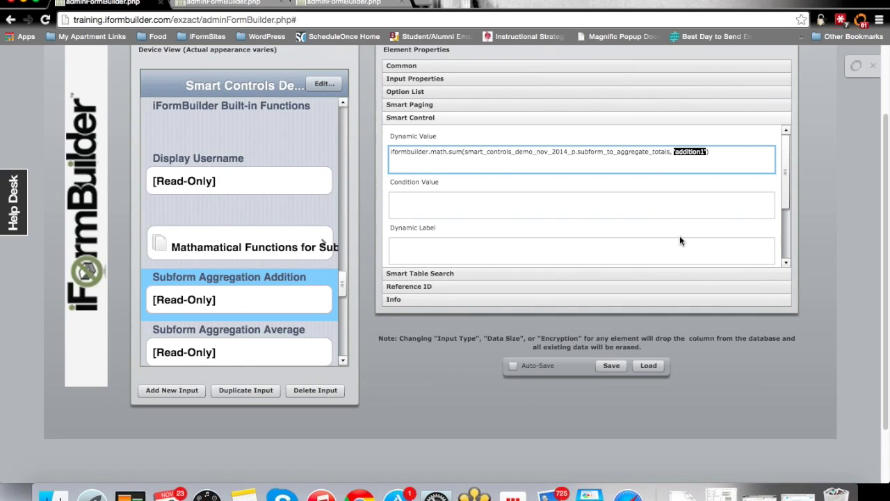
- Save the form with the Subform Aggregation Average element selected, and switch to Keynote to show the "Subform Aggregation: Sum & Average" slide
click(278, 349)
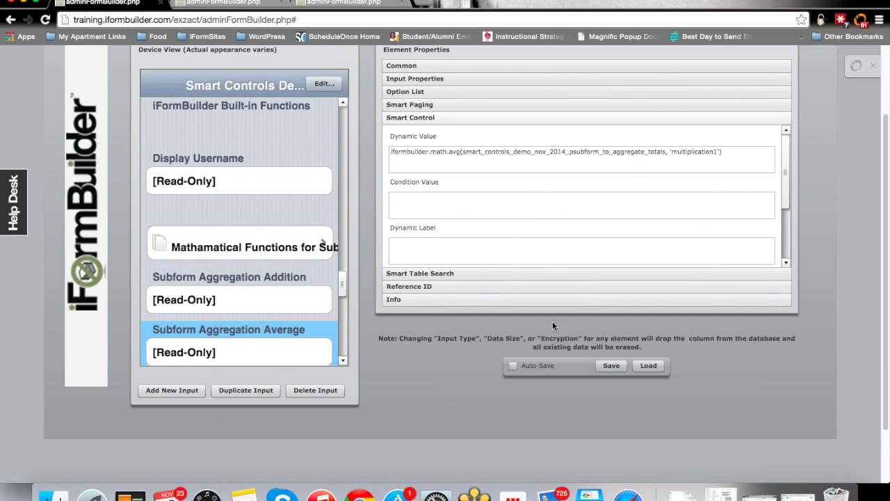
click(613, 366)
key(super+Tab)
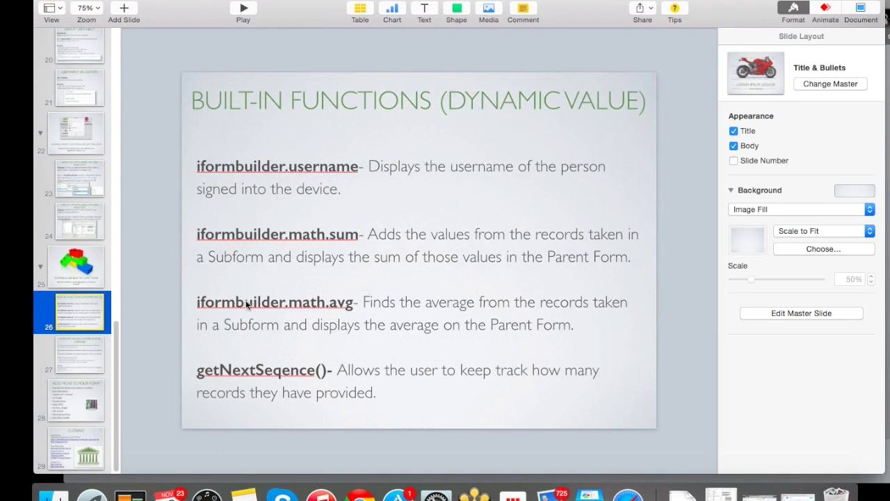
click(42, 354)
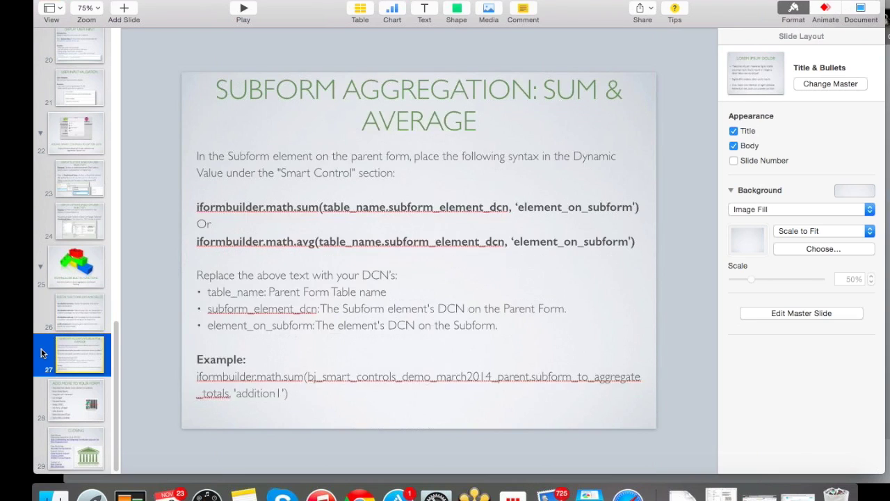